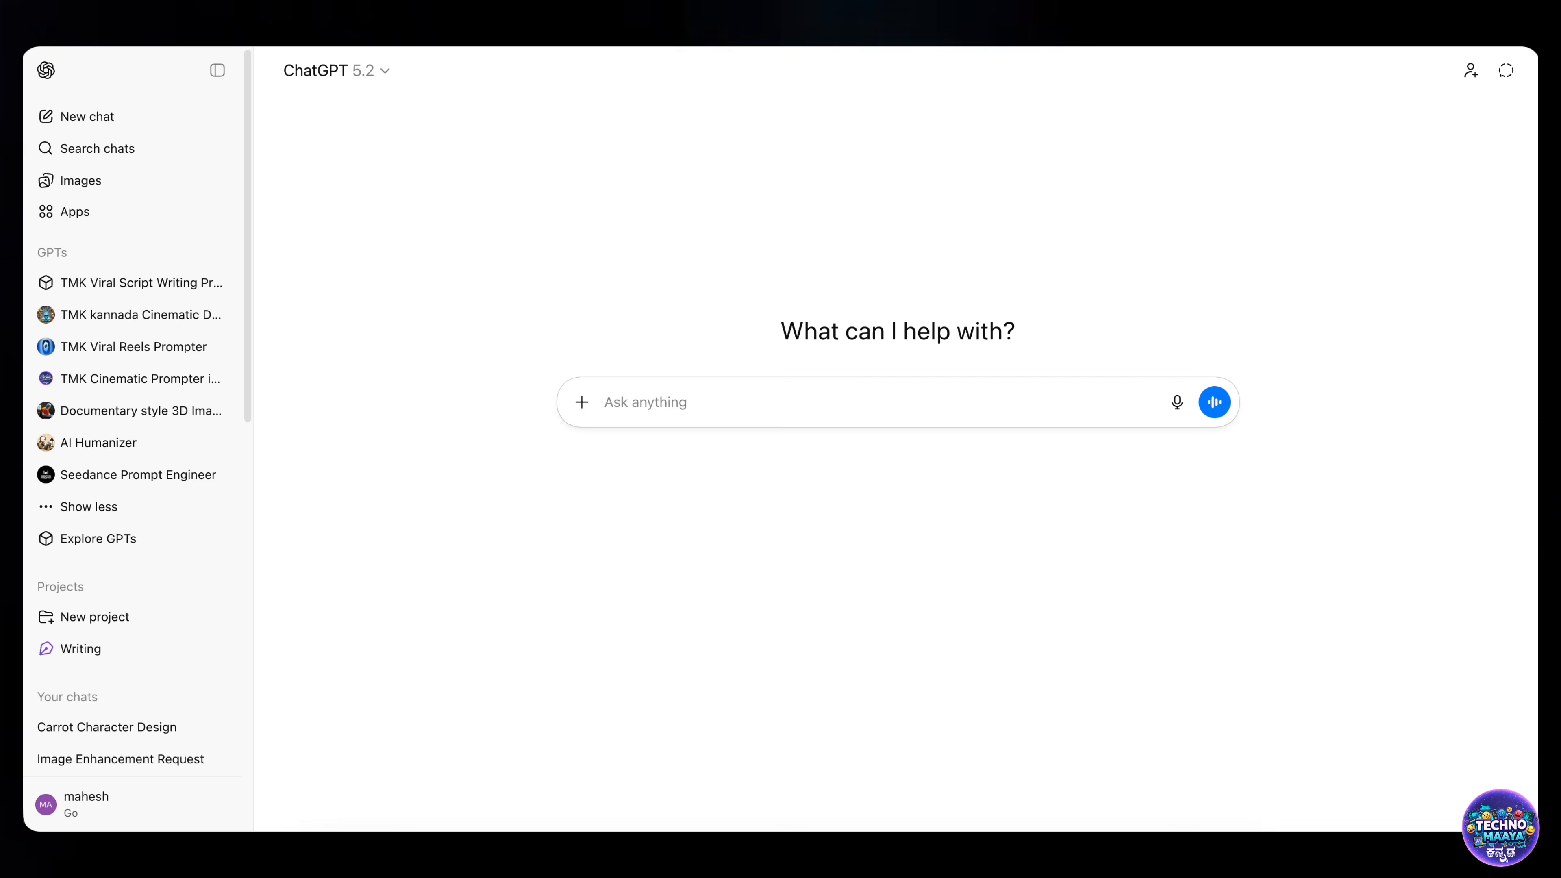
Enter a Kannada prompt for a 4K ultra-realistic photo of a 25–30-year-old Indian tech YouTuber in a modern studio with RGB lights
text(ian youtuber )
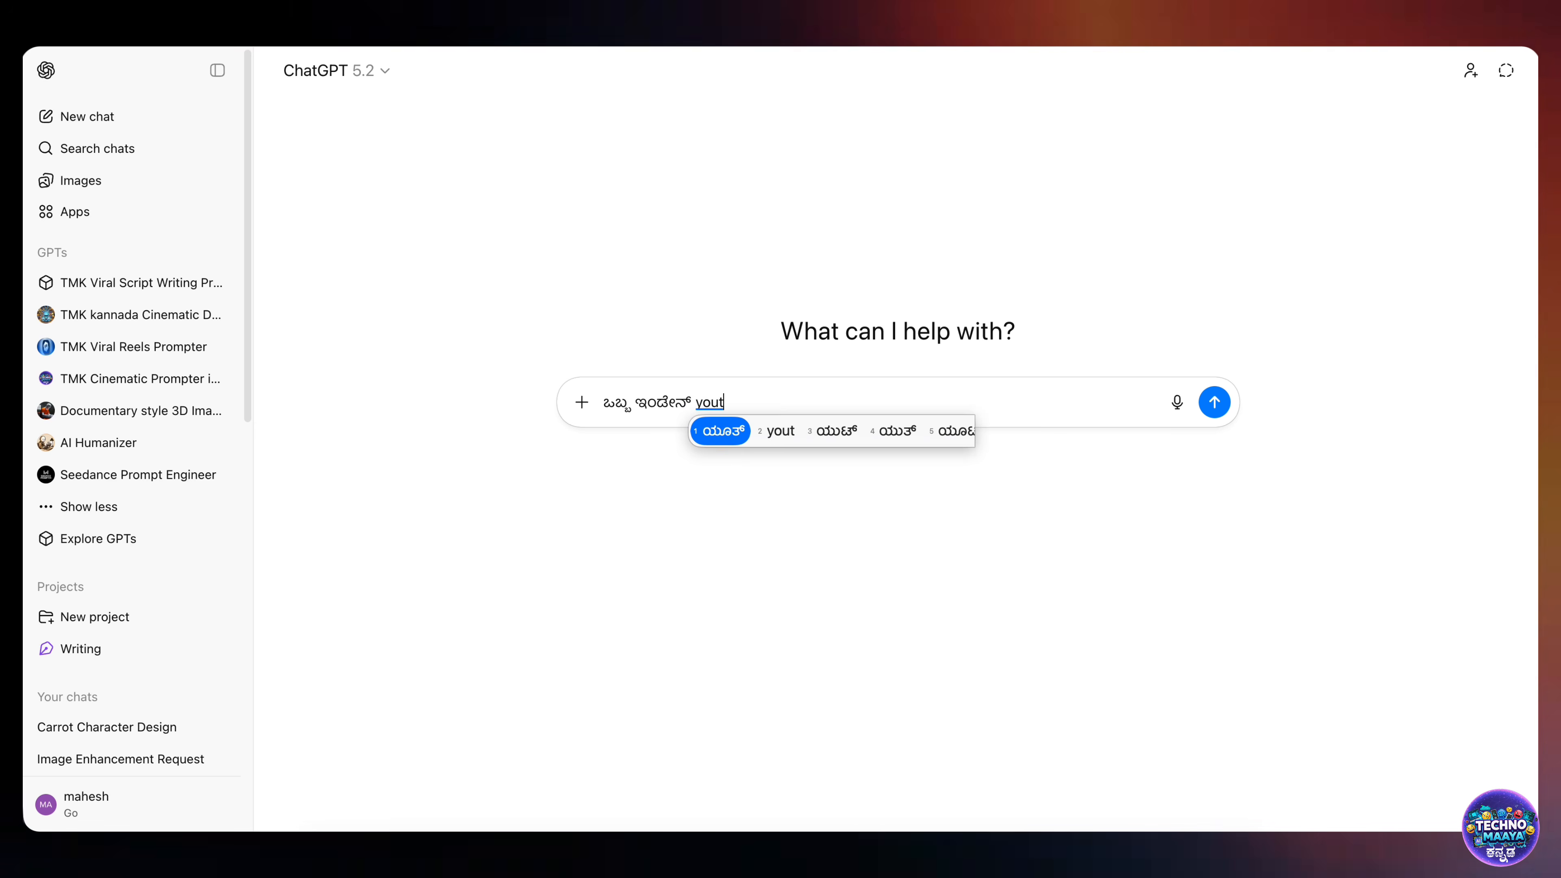
text(hoto kodu)
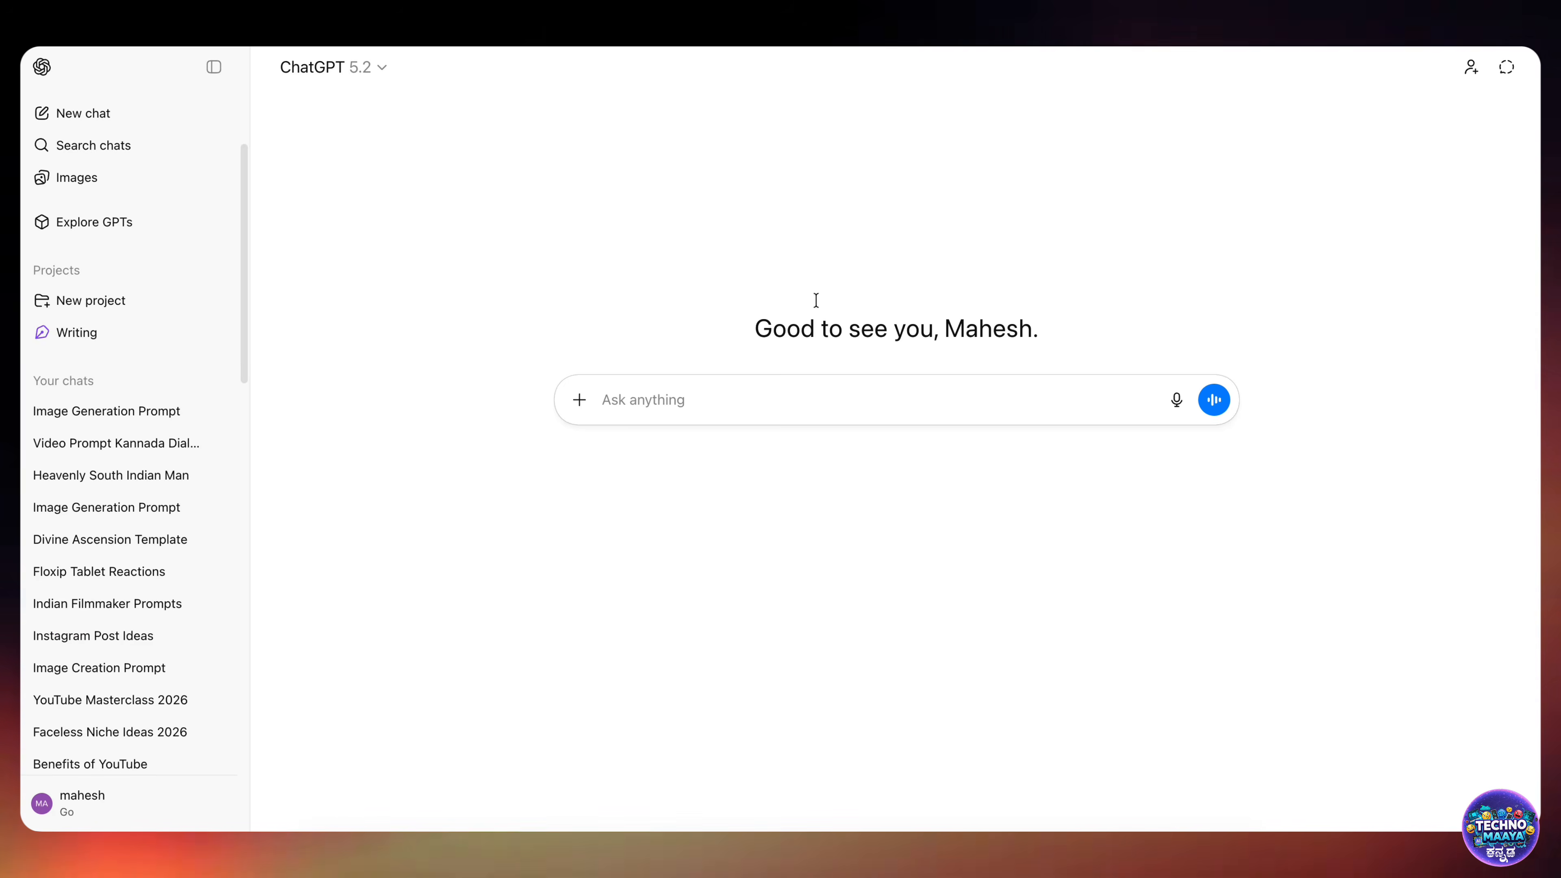
click(665, 395)
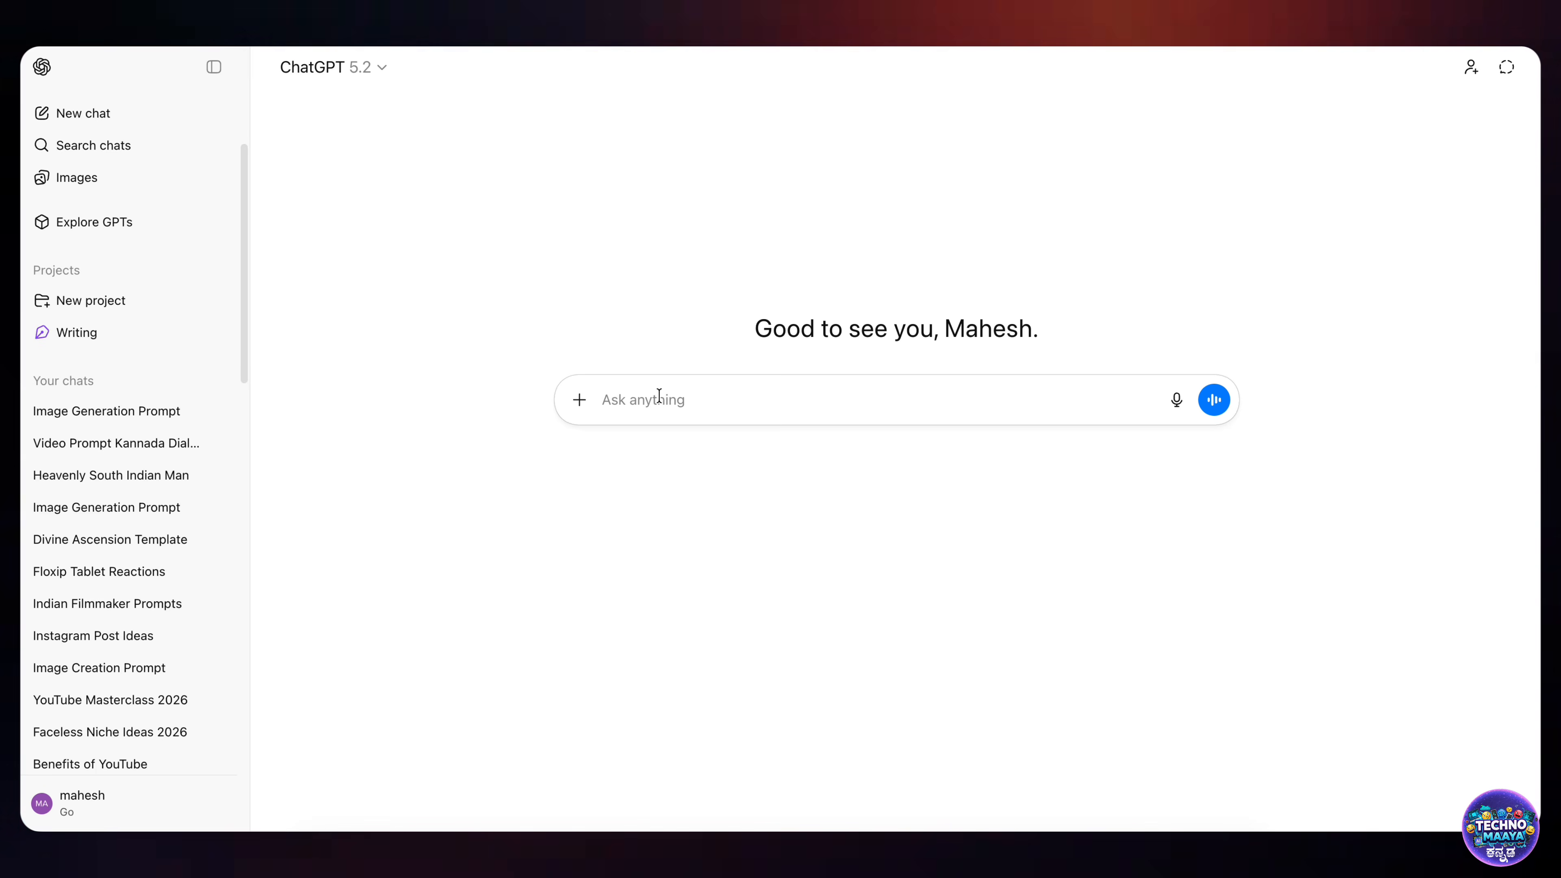
key(super+v)
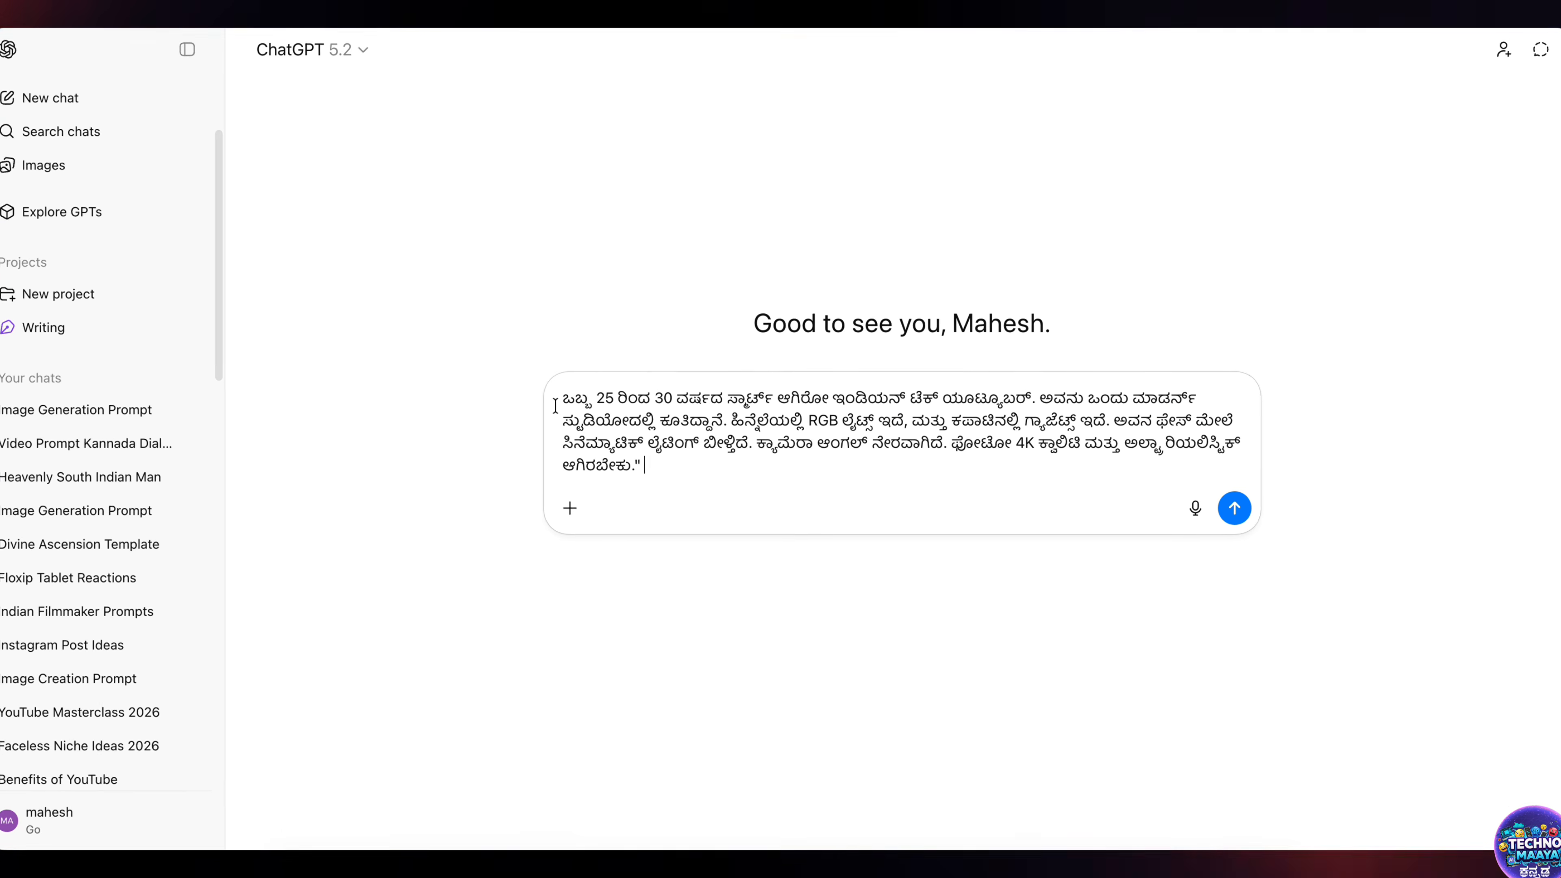
Read through the Kannada studio photo prompt and submit it for generation
drag(541, 393, 830, 397)
drag(1062, 389, 1299, 416)
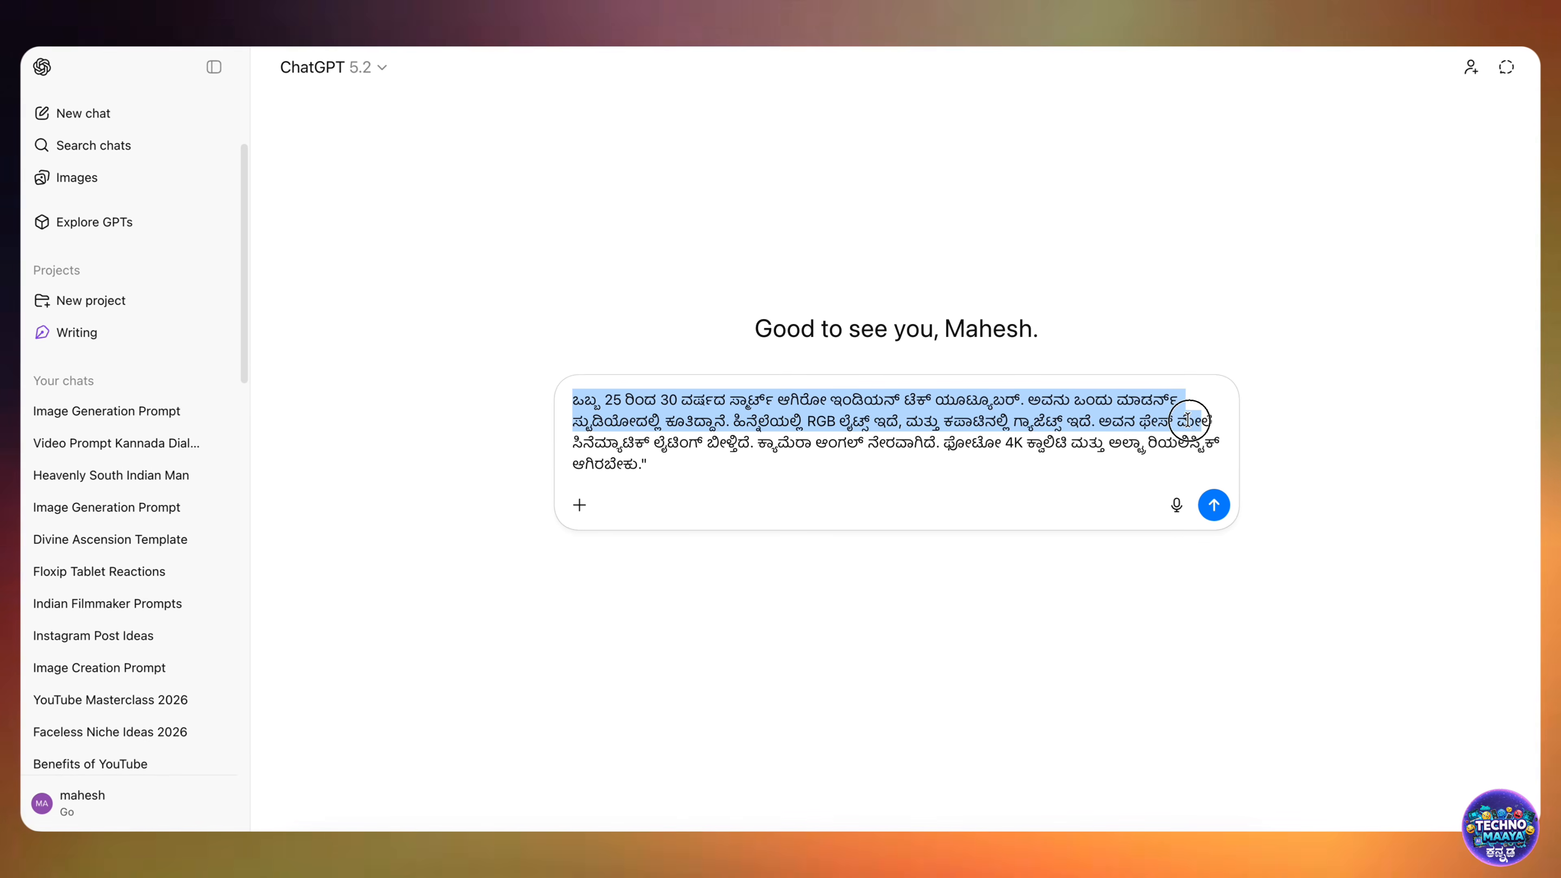
drag(1189, 421, 1198, 454)
click(675, 478)
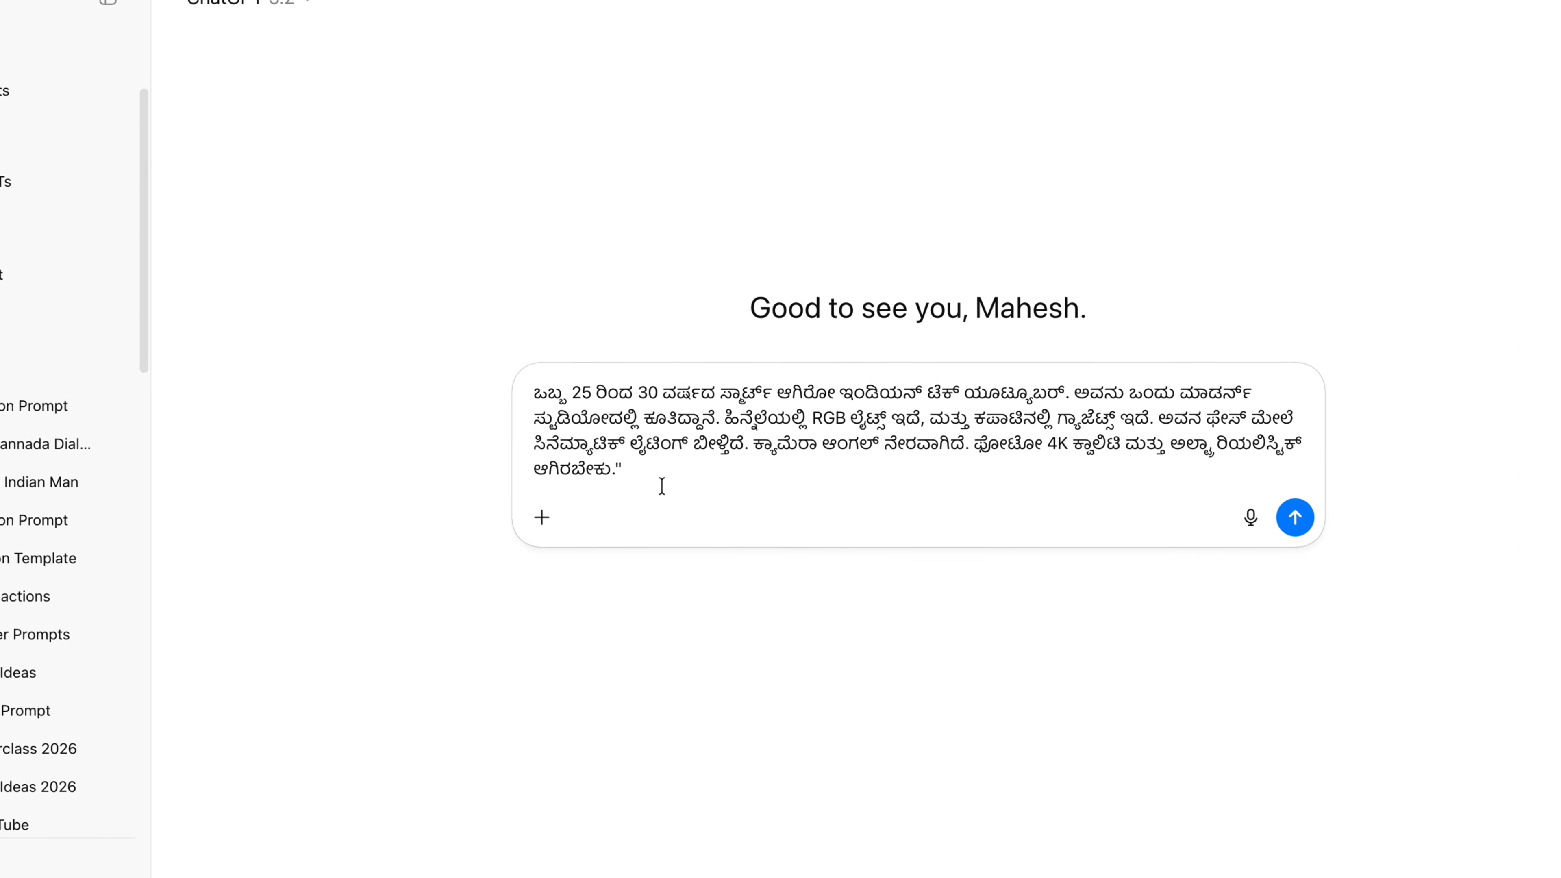
click(1307, 523)
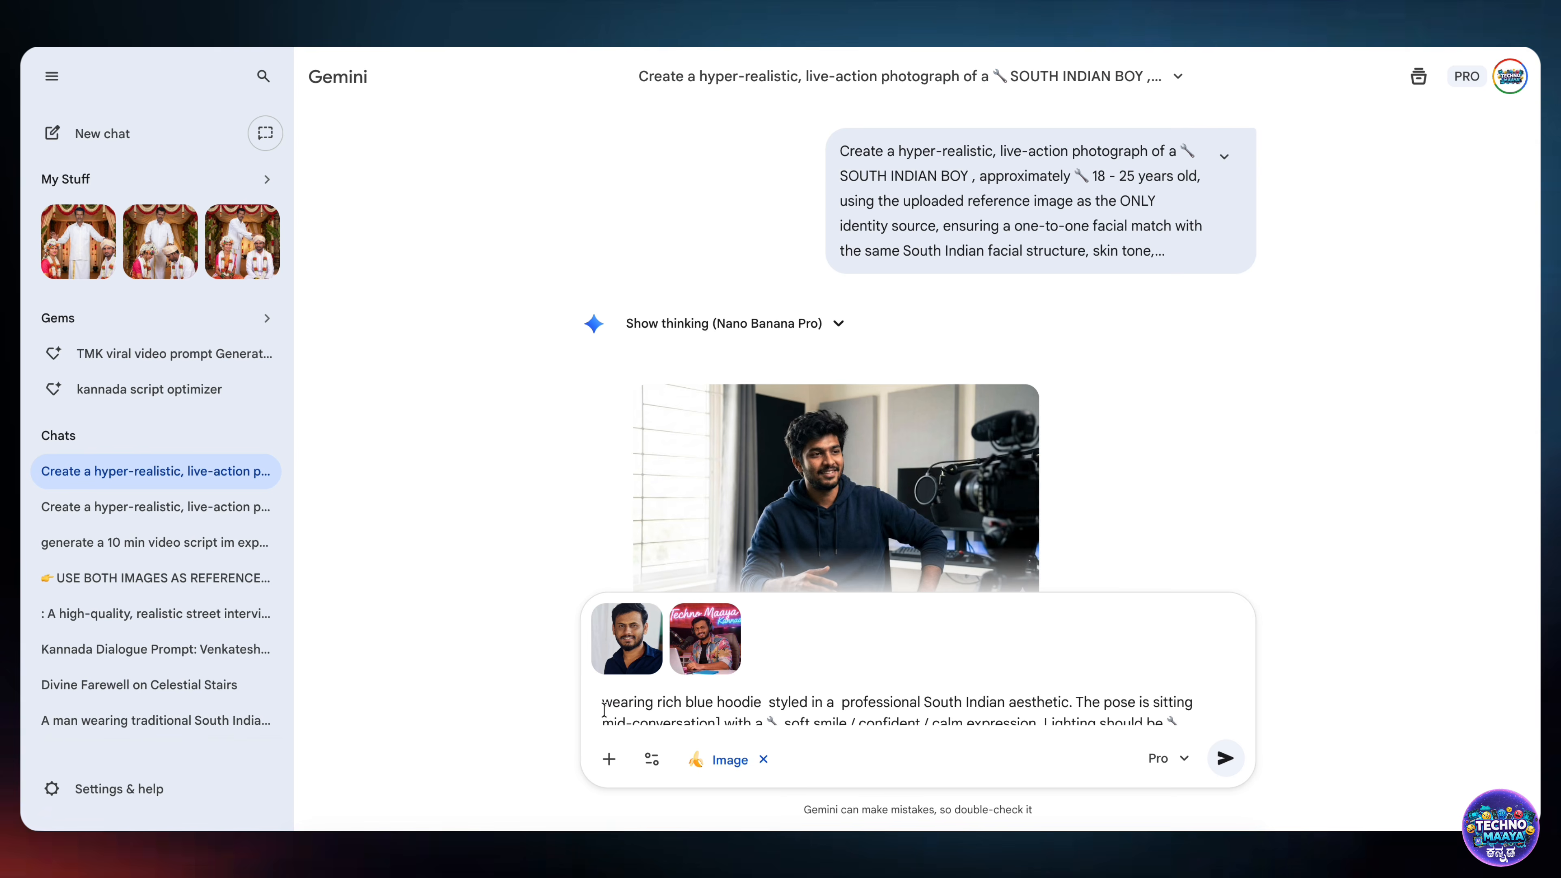
Switch to Gemini and submit the blue hoodie portrait prompt with the two reference photos
click(1231, 760)
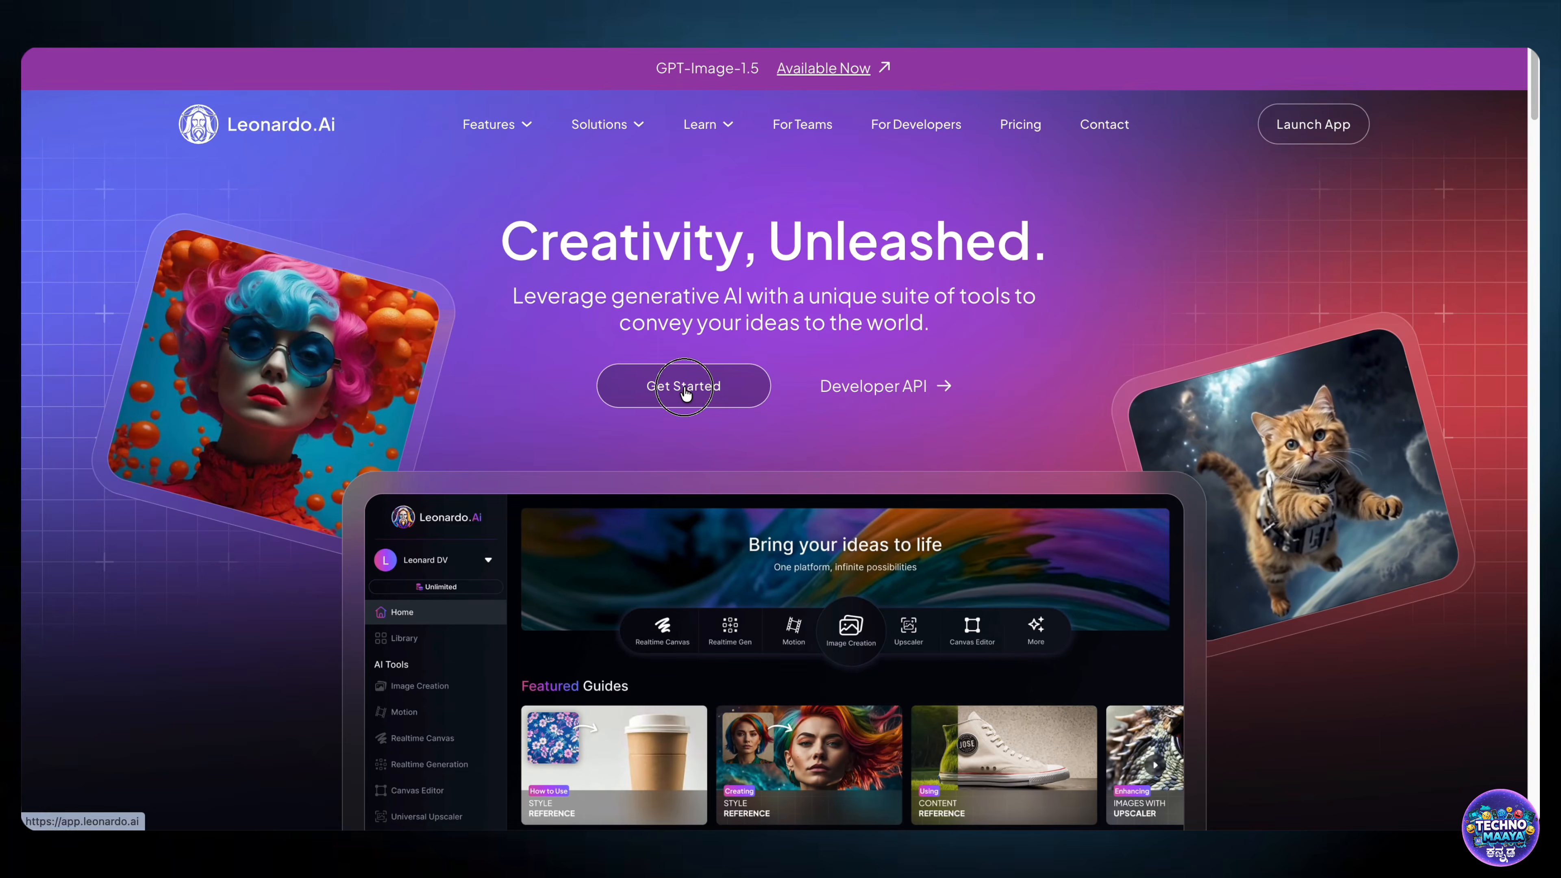
click(684, 389)
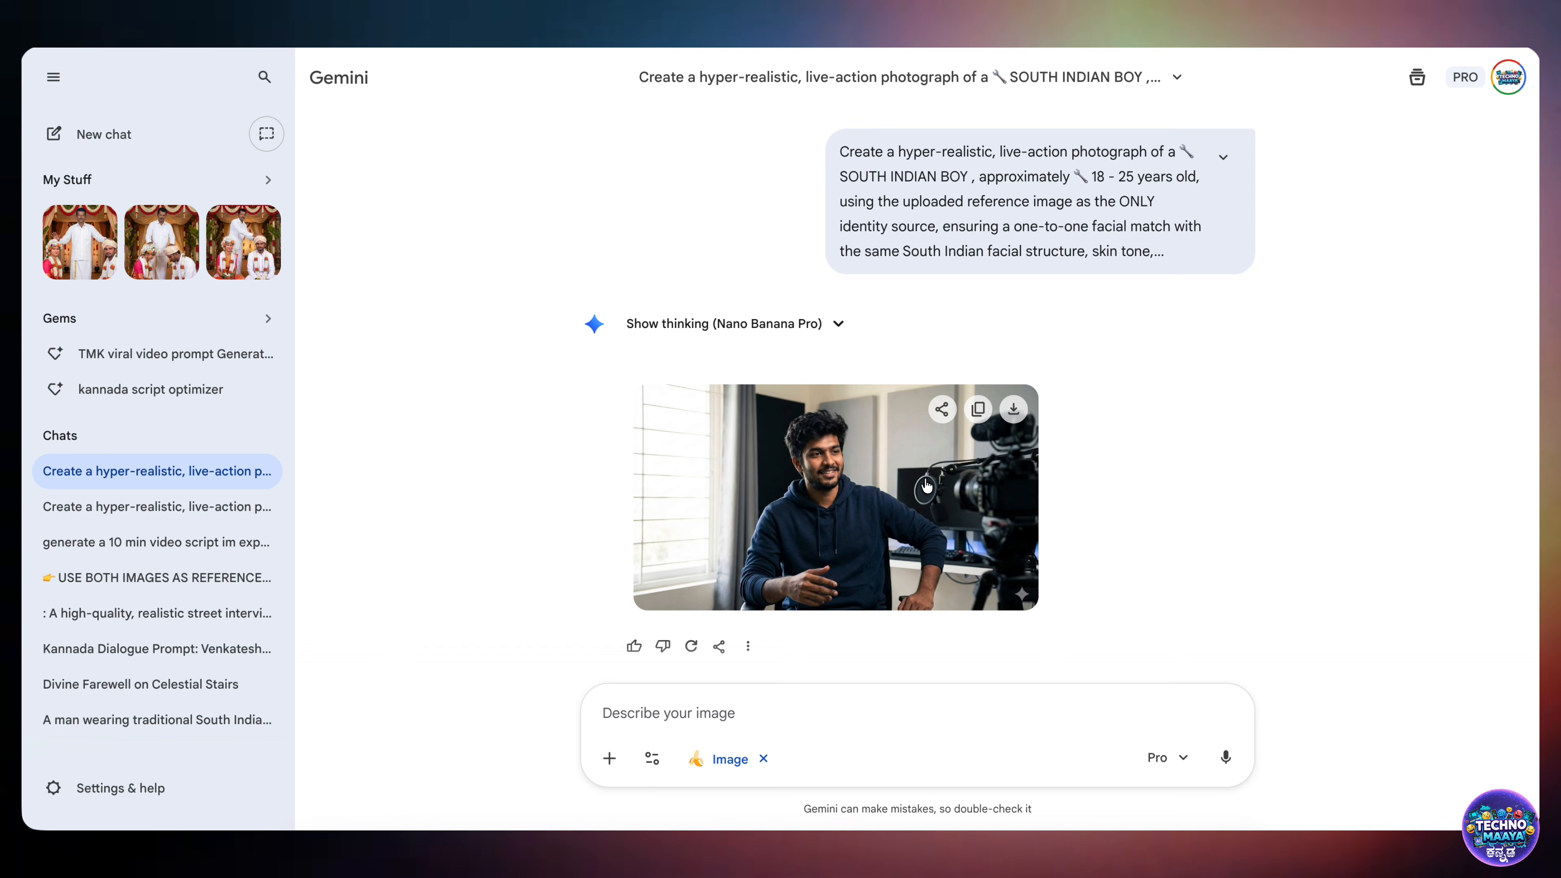
click(609, 761)
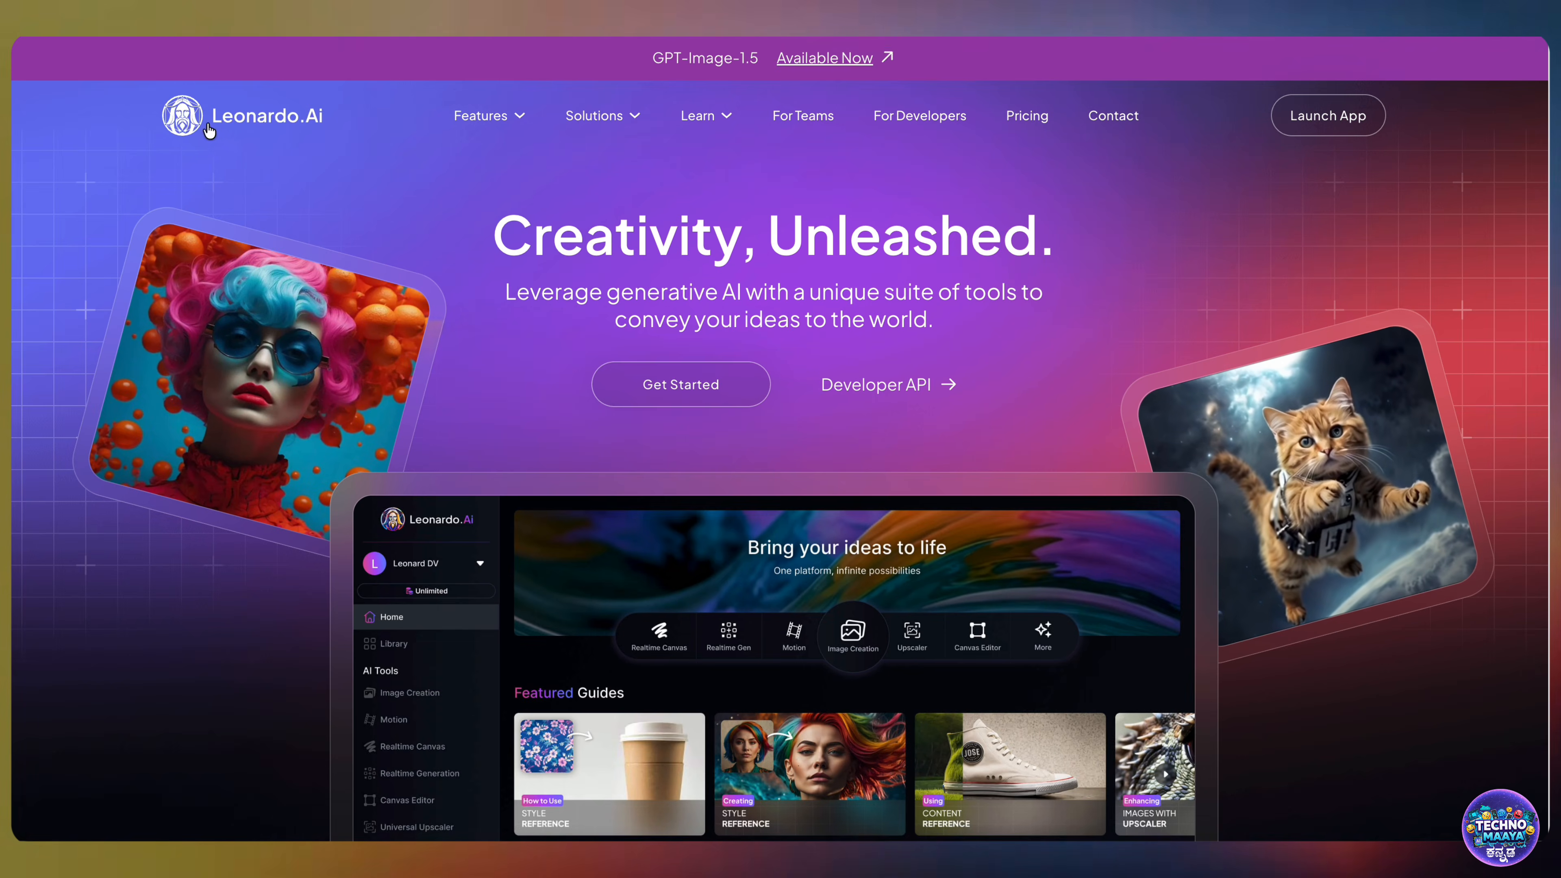
Switch to Leonardo.Ai, get started with its creation page, and paste the Kannada image prompt
drag(216, 123, 287, 121)
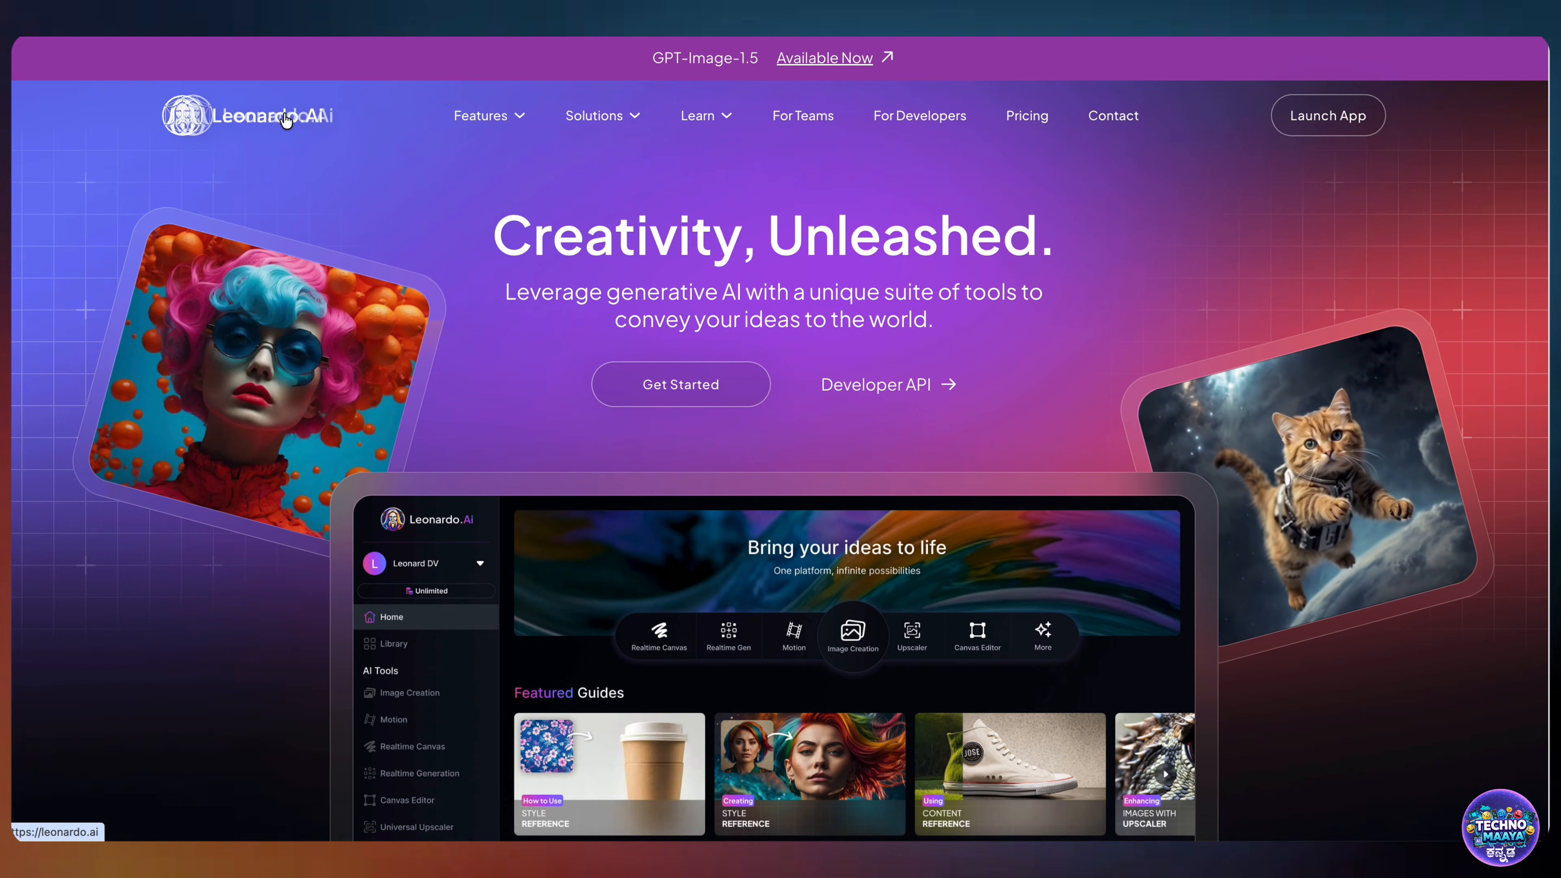
click(694, 386)
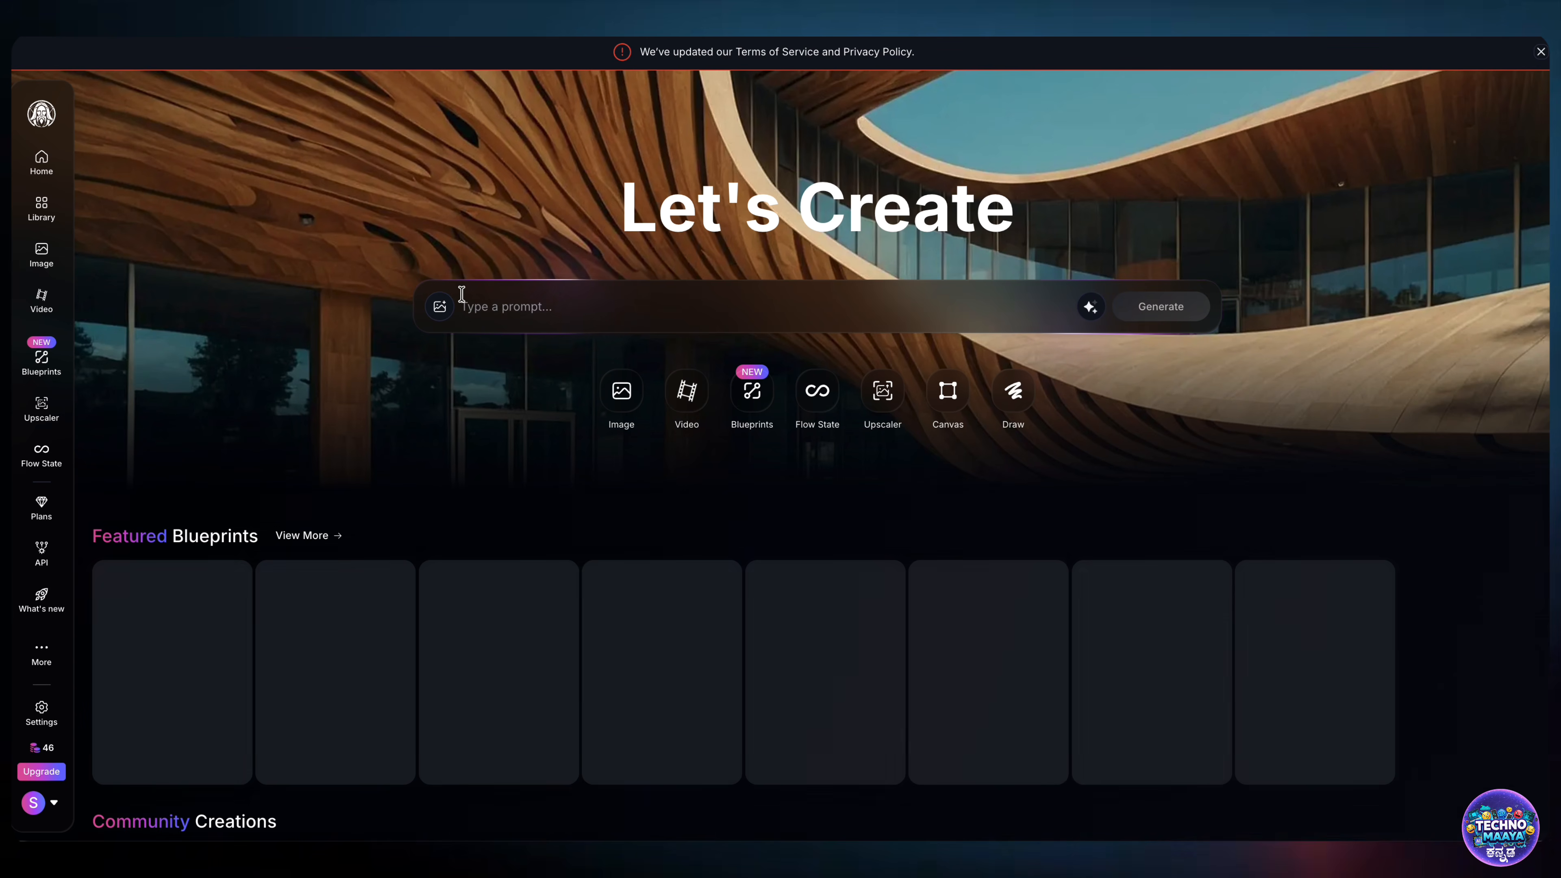
click(526, 307)
key(ctrl+v)
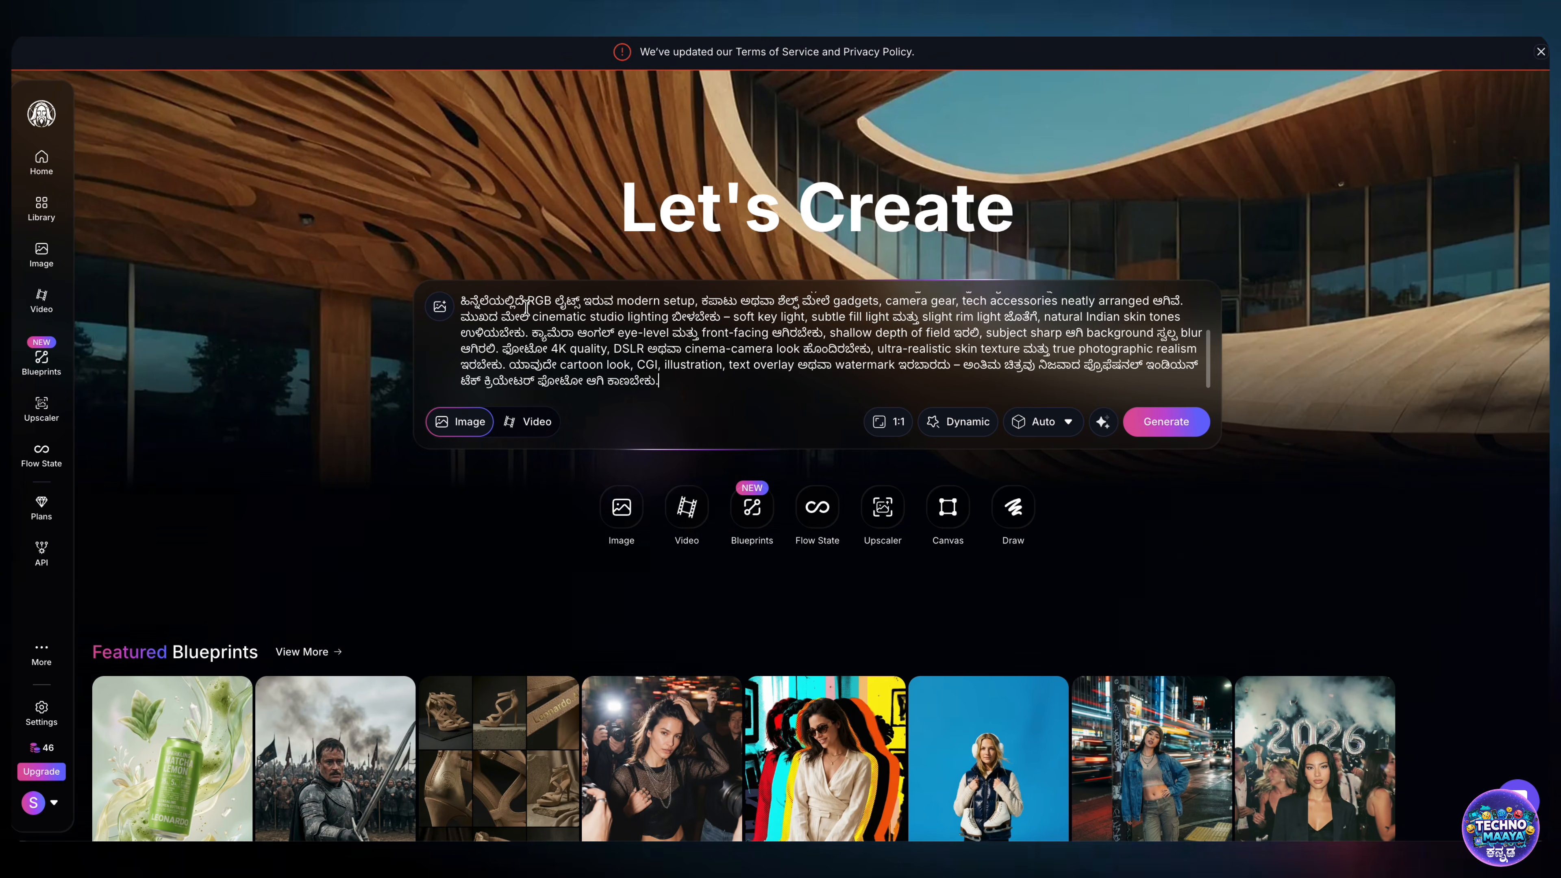
Remove the INDIAN MAN option from the prompt so only INDIAN WOMAN remains
scroll(615, 326, up, 3)
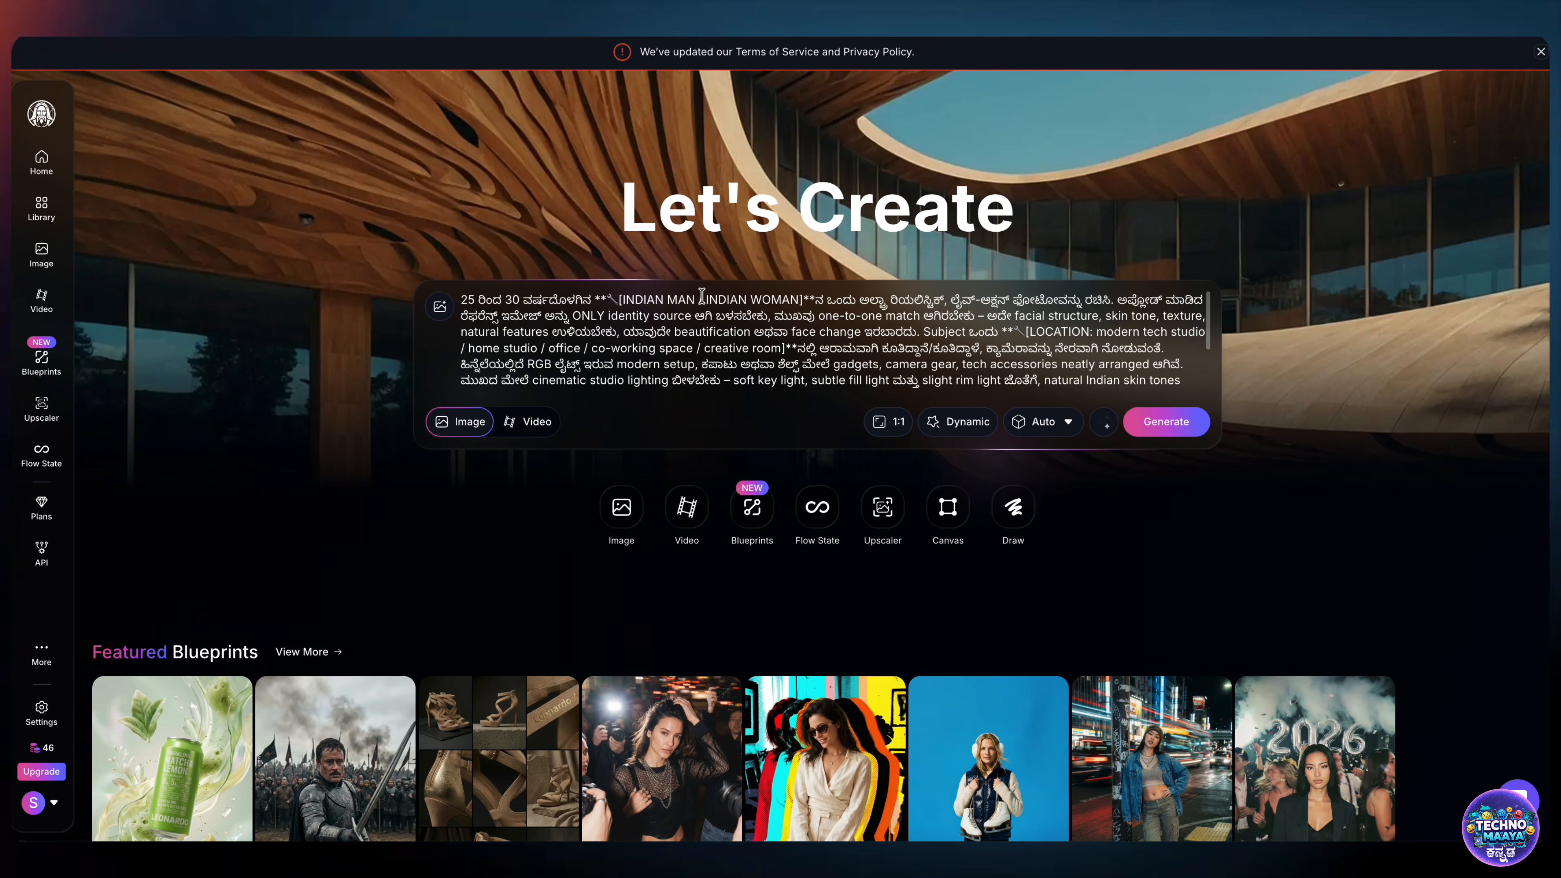
drag(703, 300, 621, 296)
key(BackSpace)
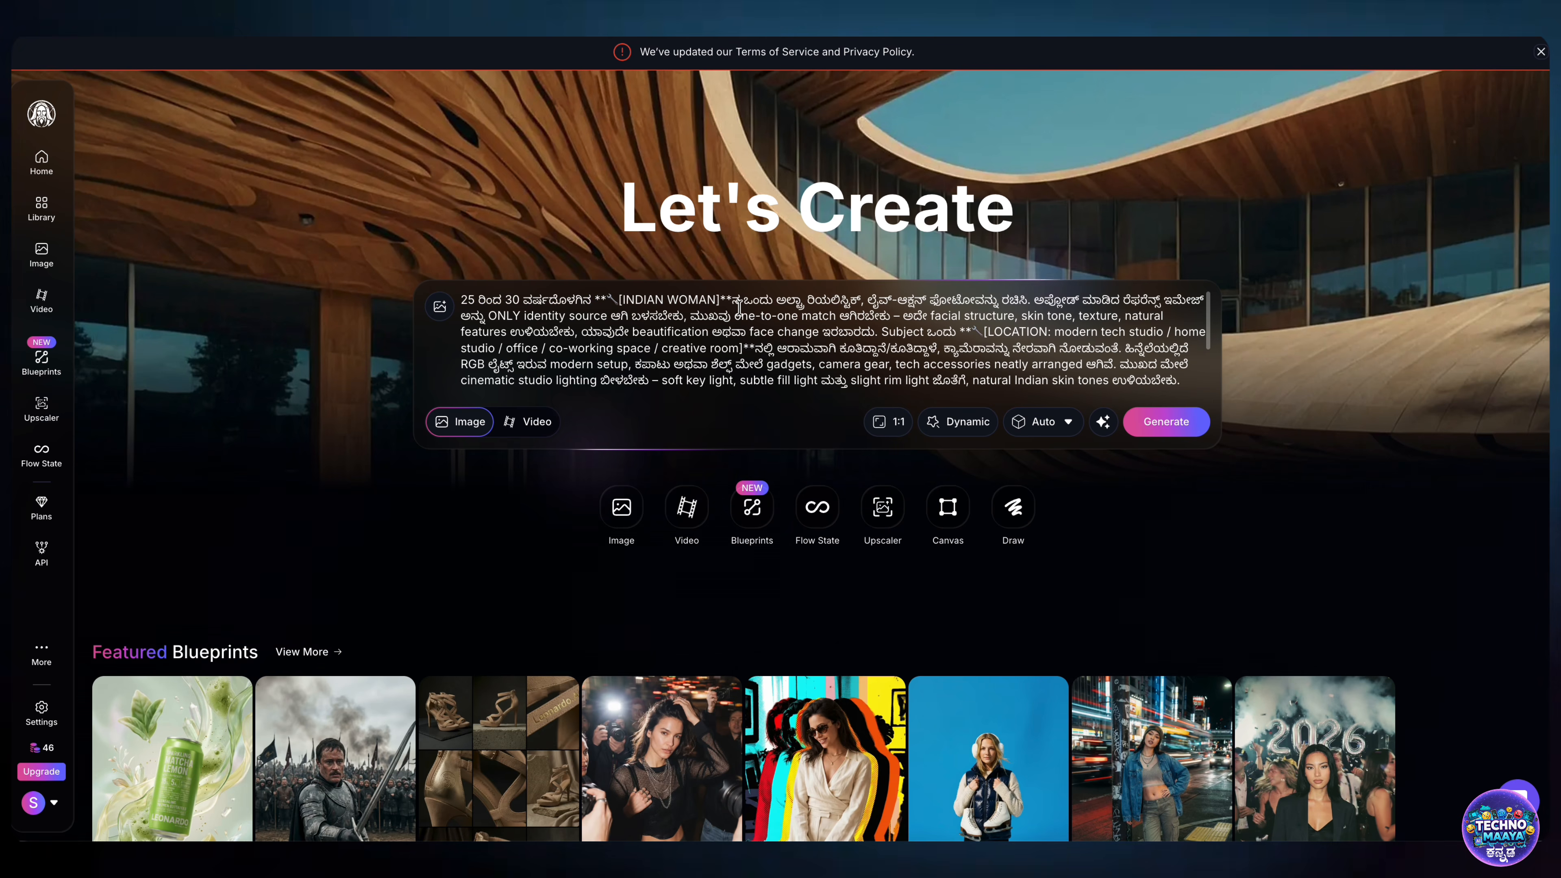
Reduce the location placeholder to "creative room" and reword the subject description with "kutiruttale" and "wearing modren outfit"
drag(662, 348, 978, 326)
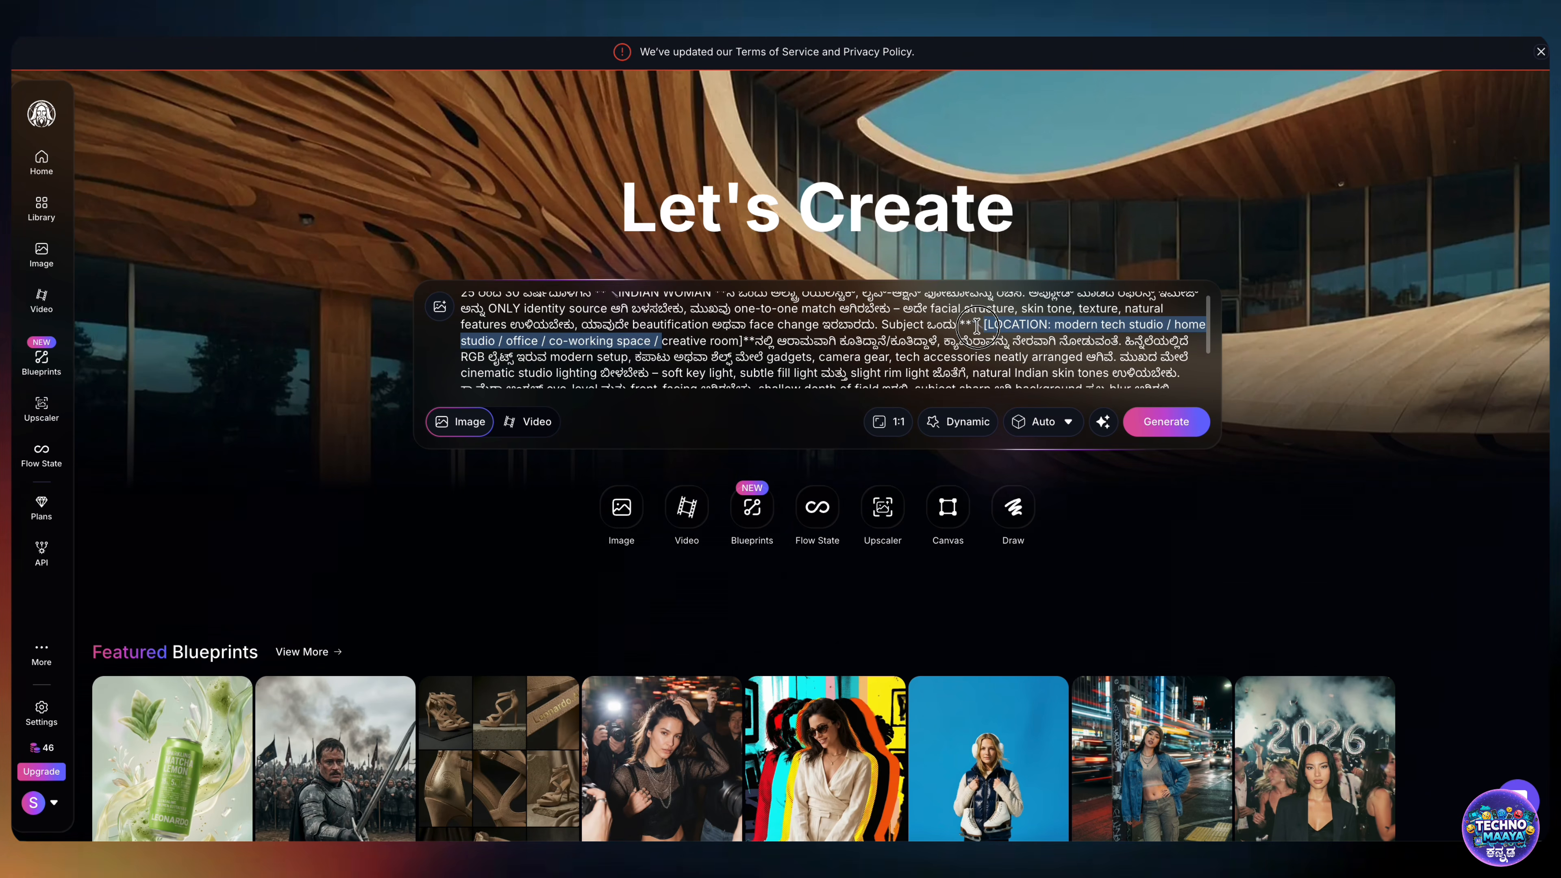
key(BackSpace)
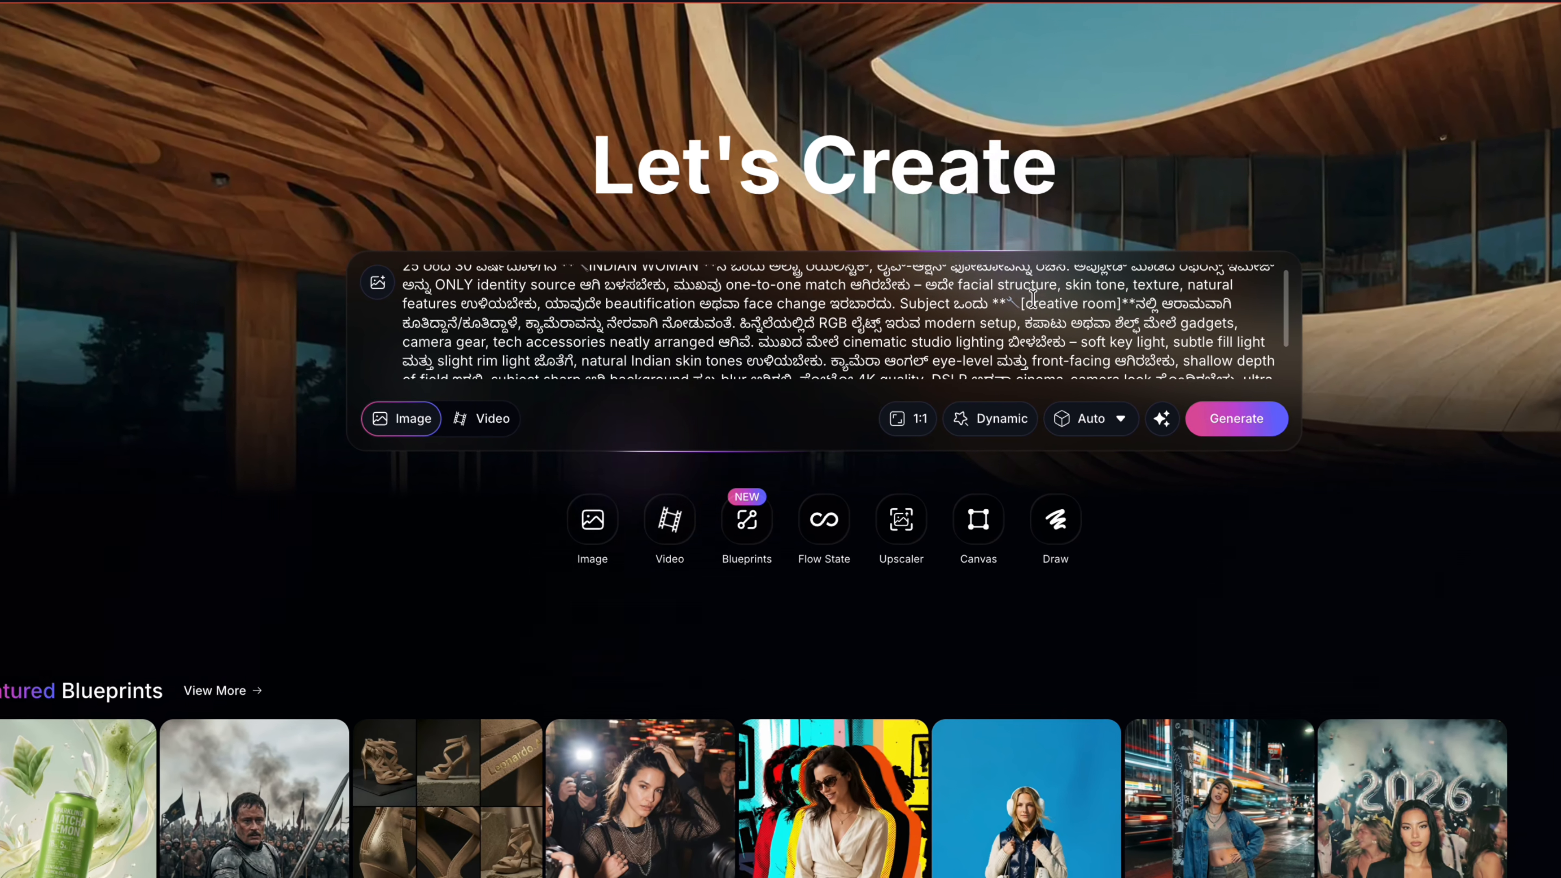
key(BackSpace)
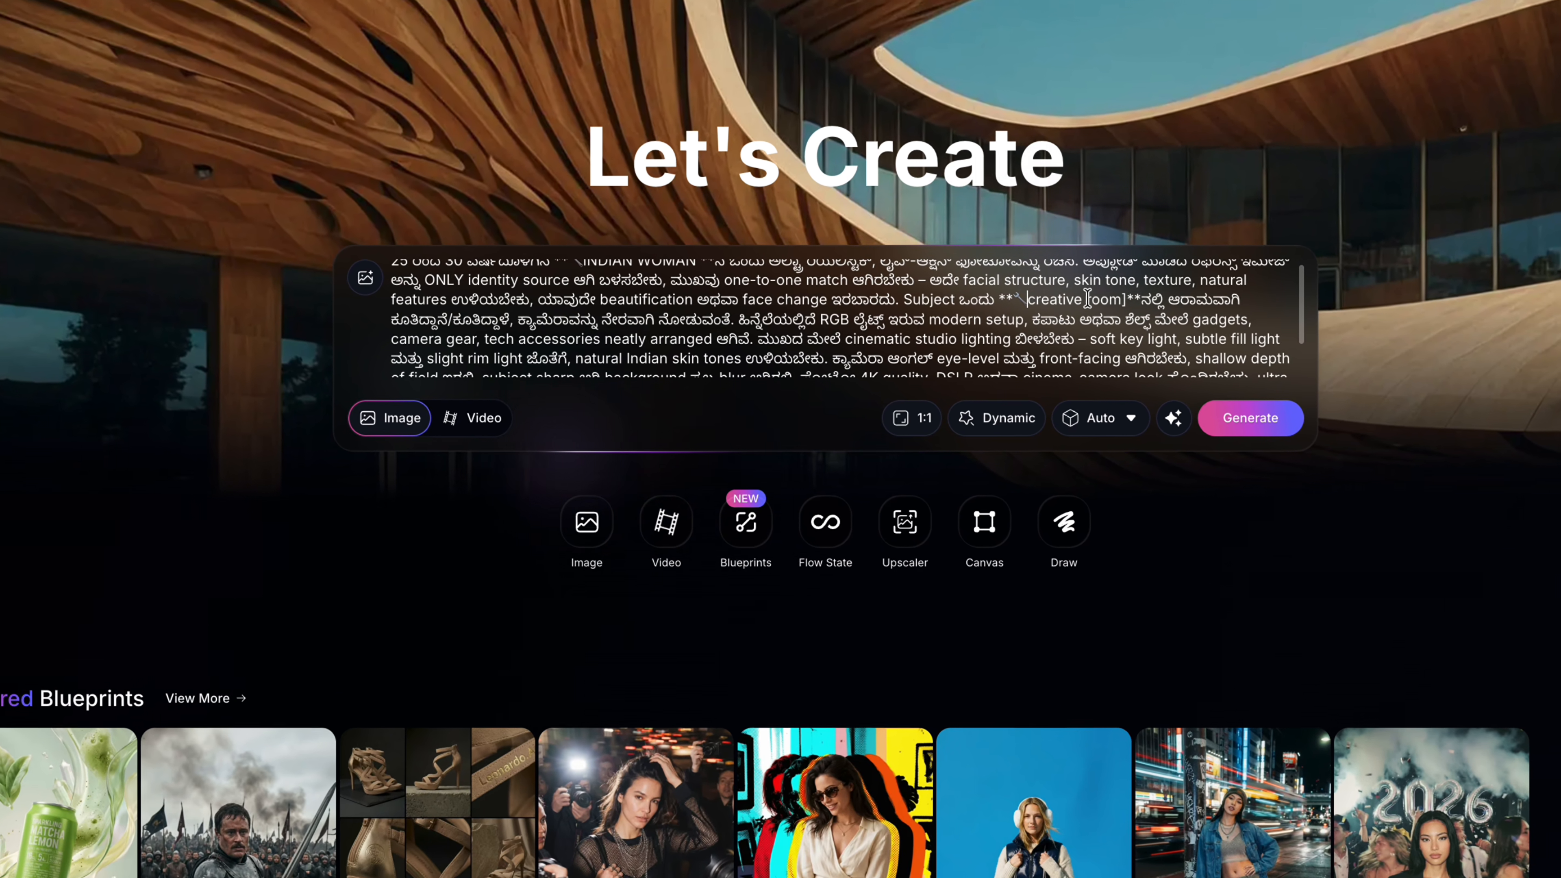
click(1121, 303)
key(BackSpace)
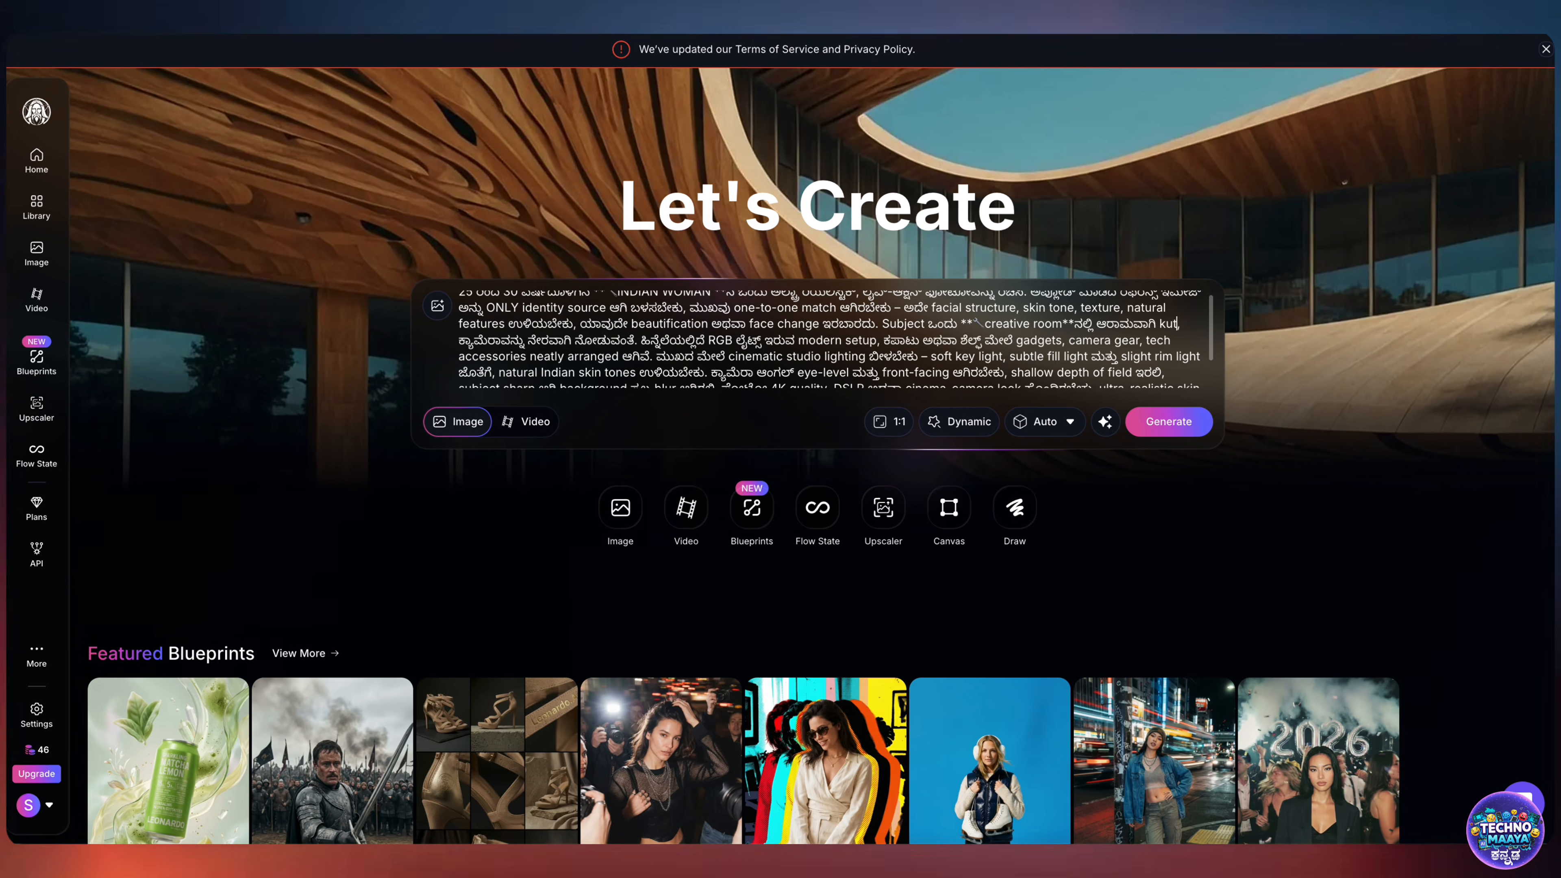
text(irutta)
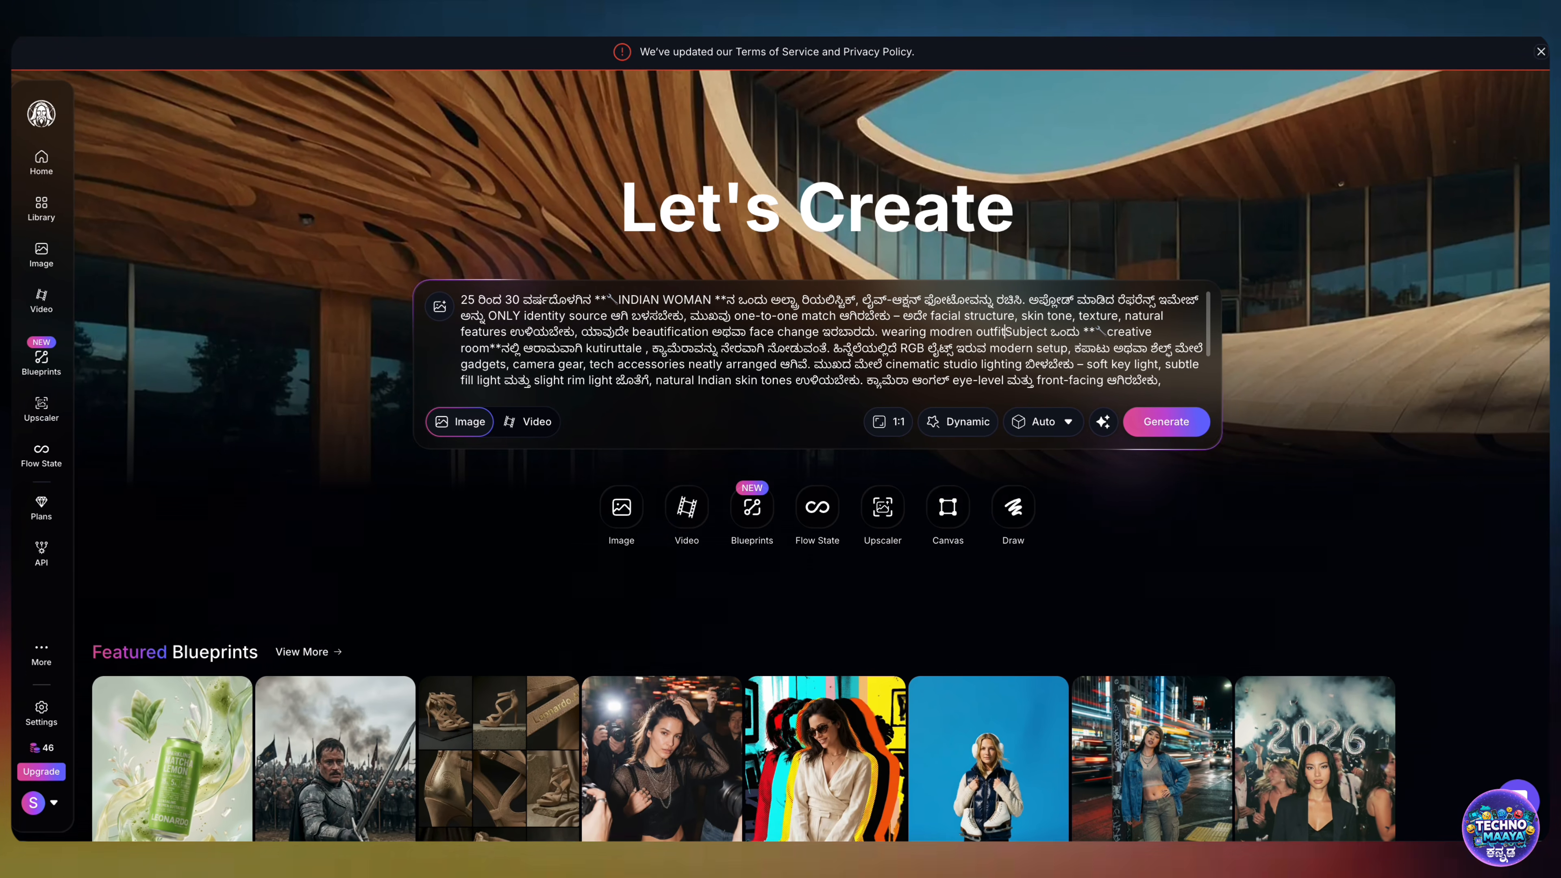
Add the uploaded photo of the woman in a yellow and blue sari as the image reference
click(439, 306)
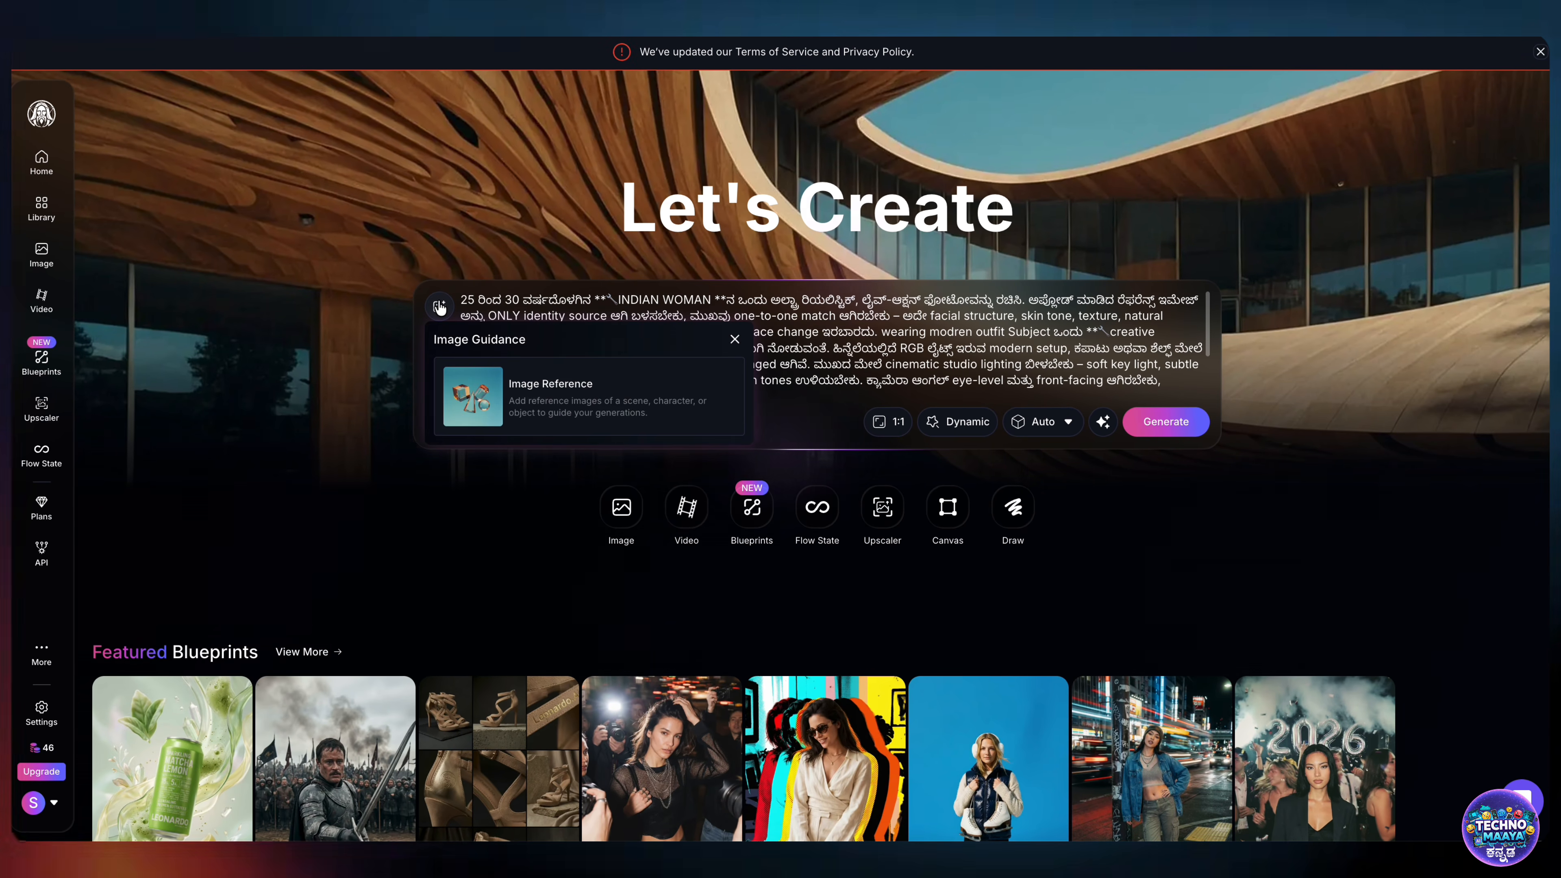
click(531, 384)
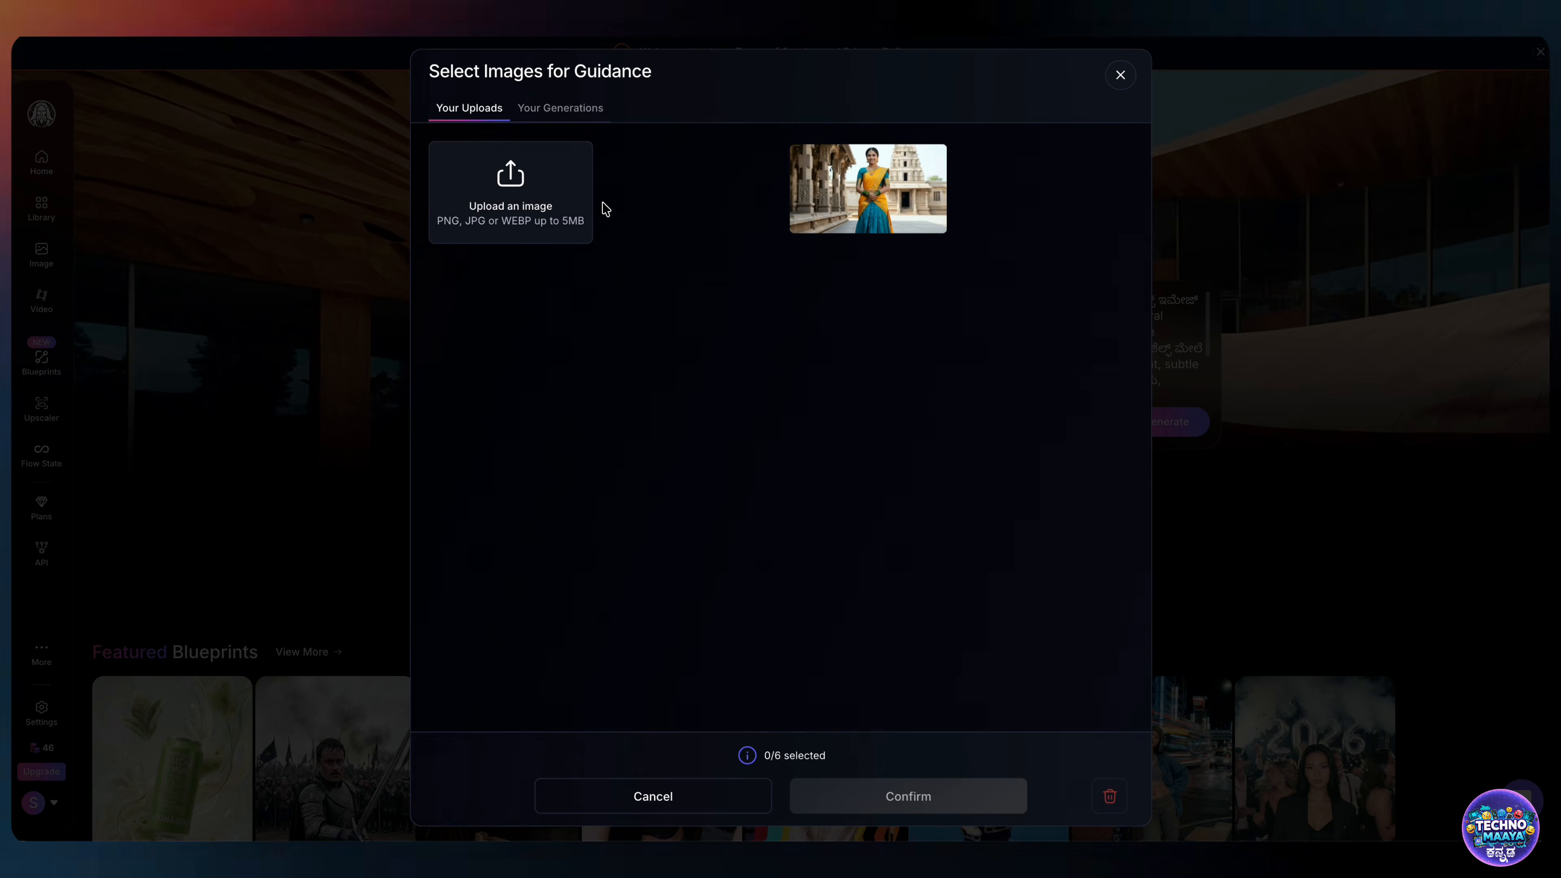
click(847, 209)
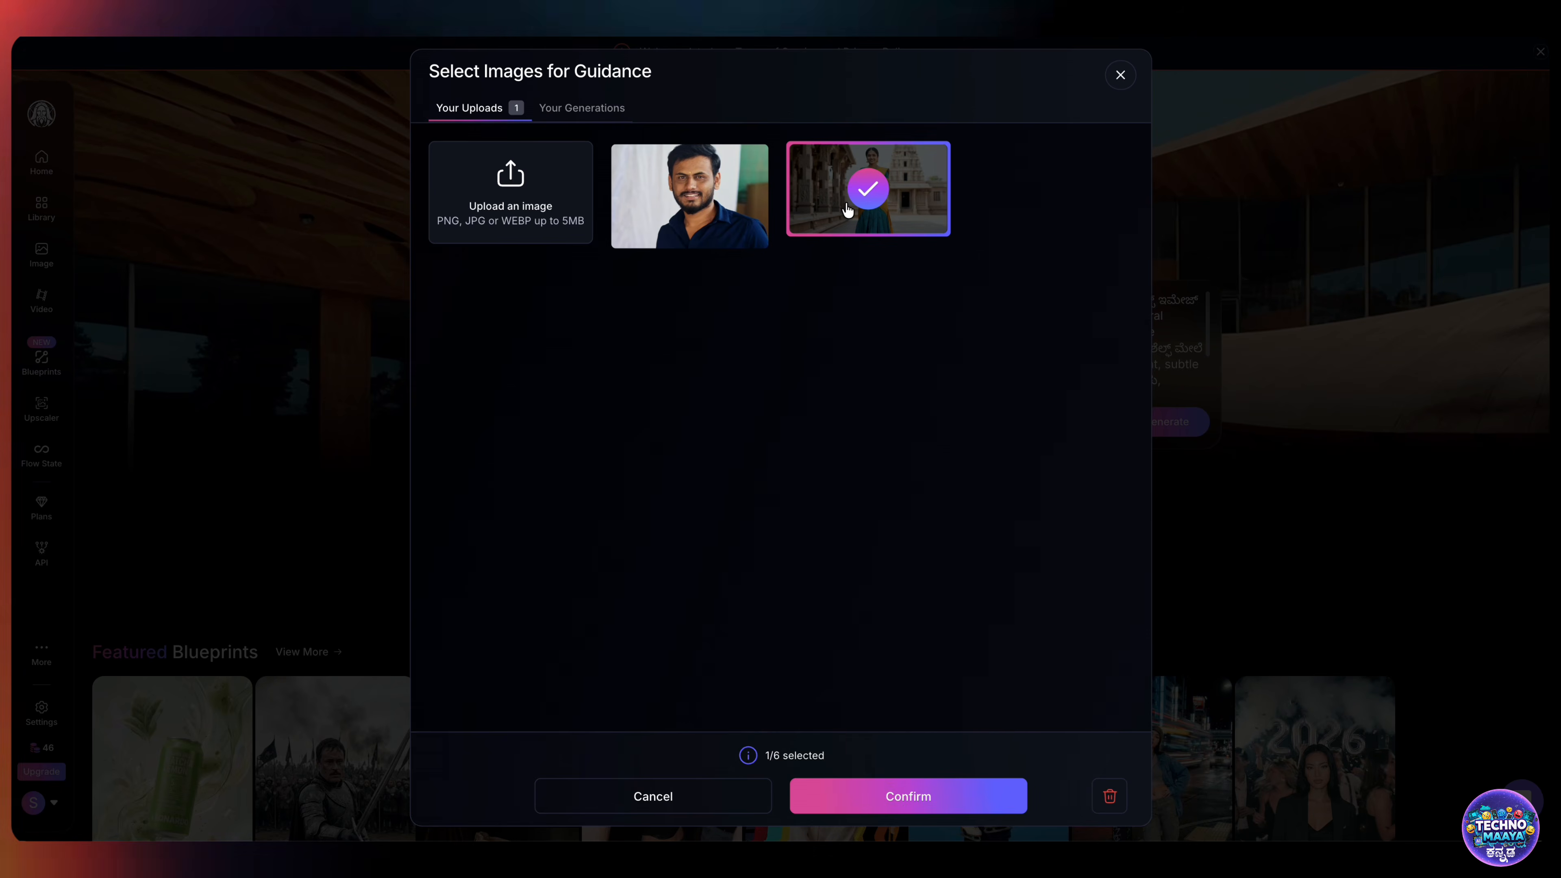
click(905, 799)
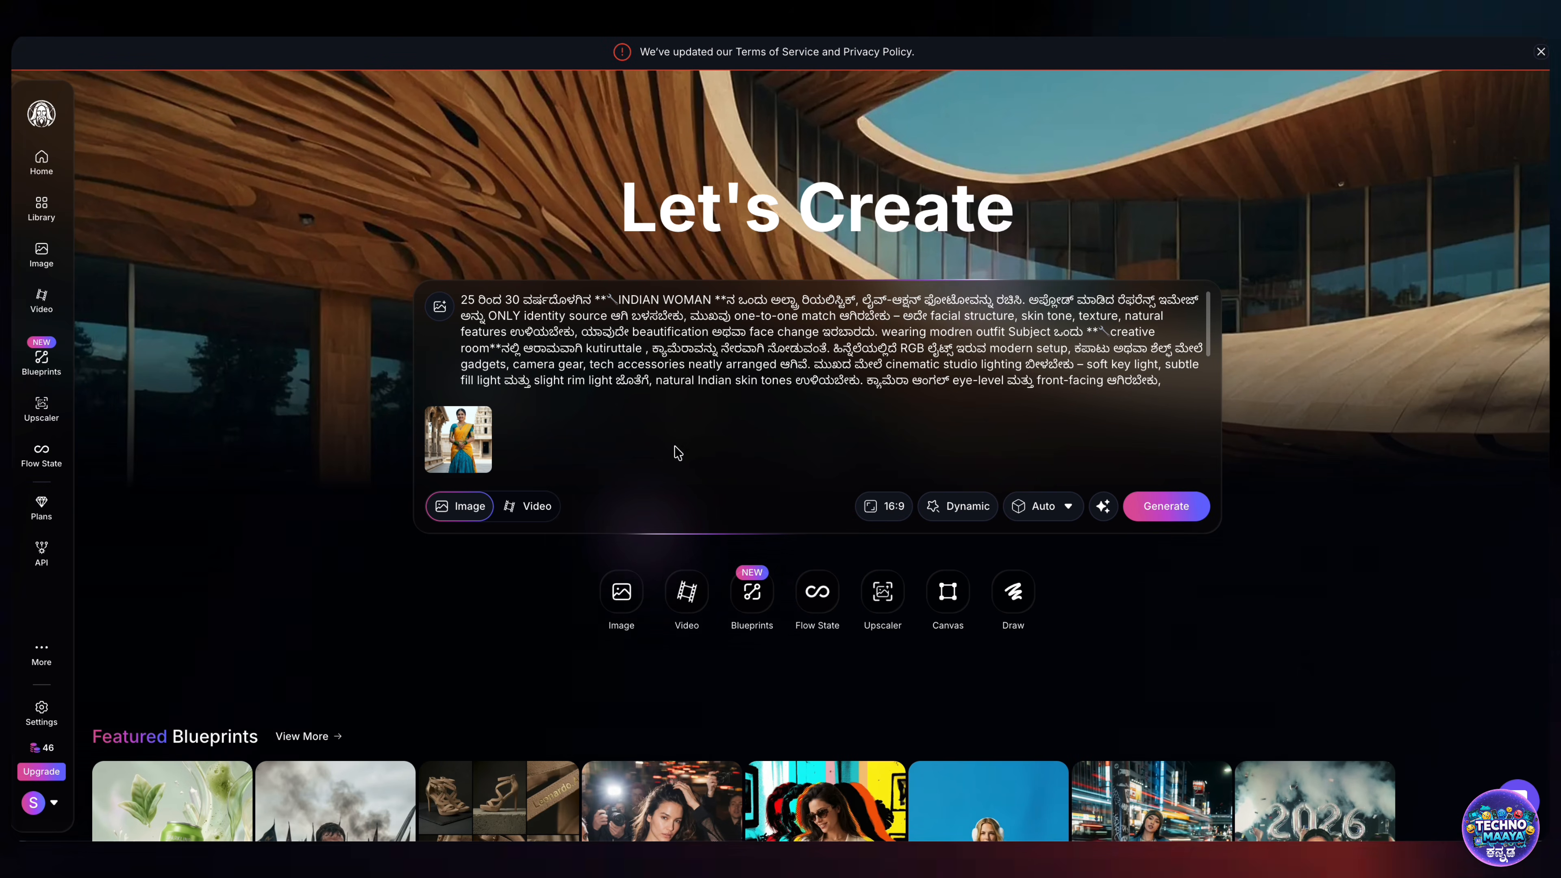
Generate the image from the prompt and view the new studio portrait of the woman at full size
click(1152, 513)
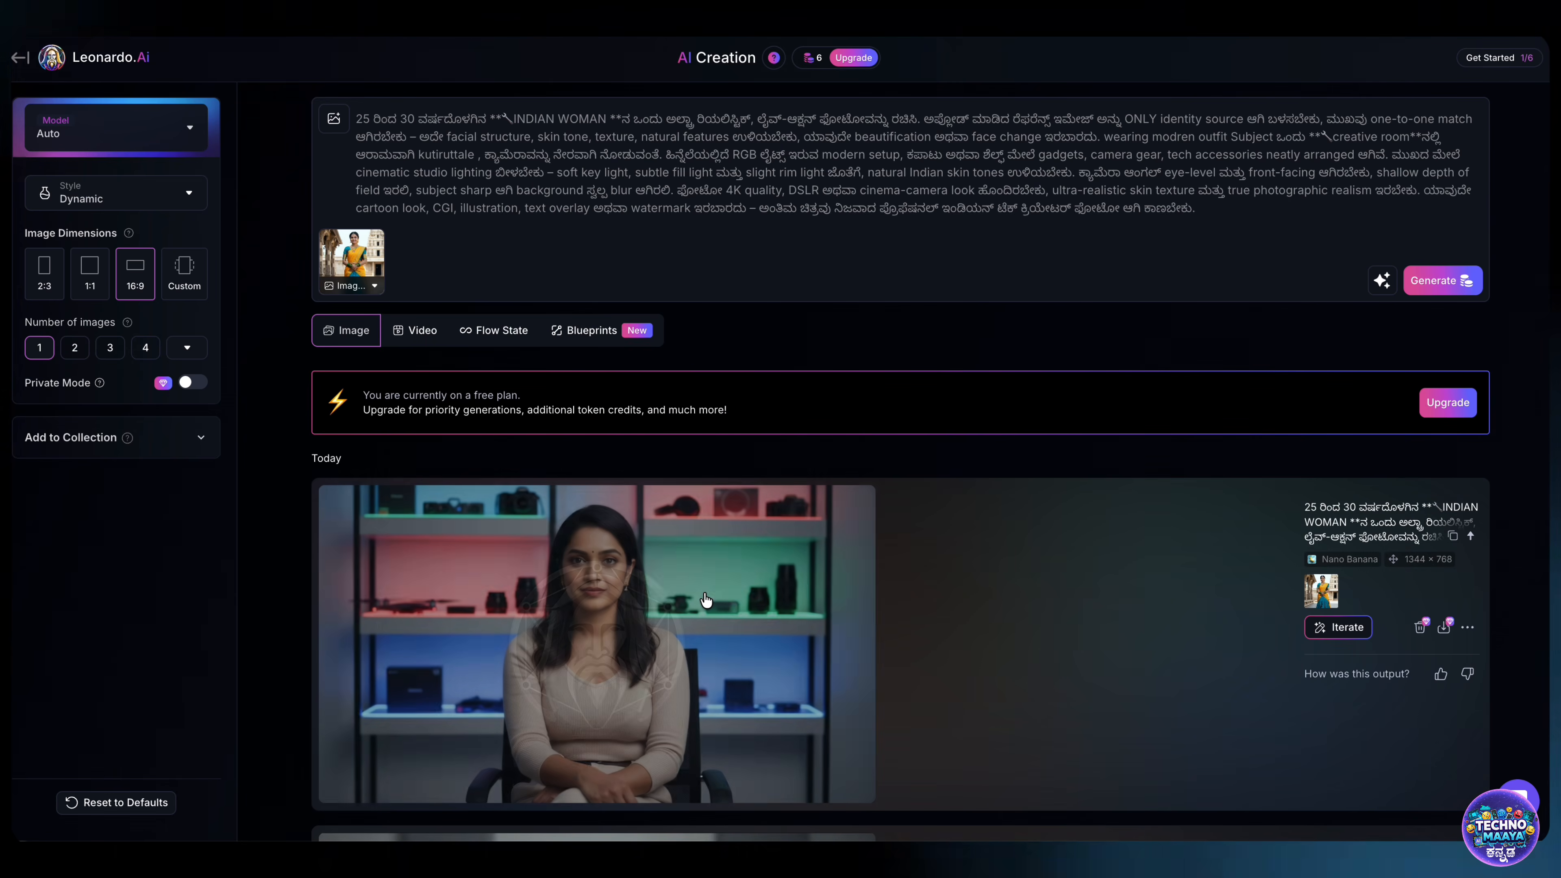
click(660, 581)
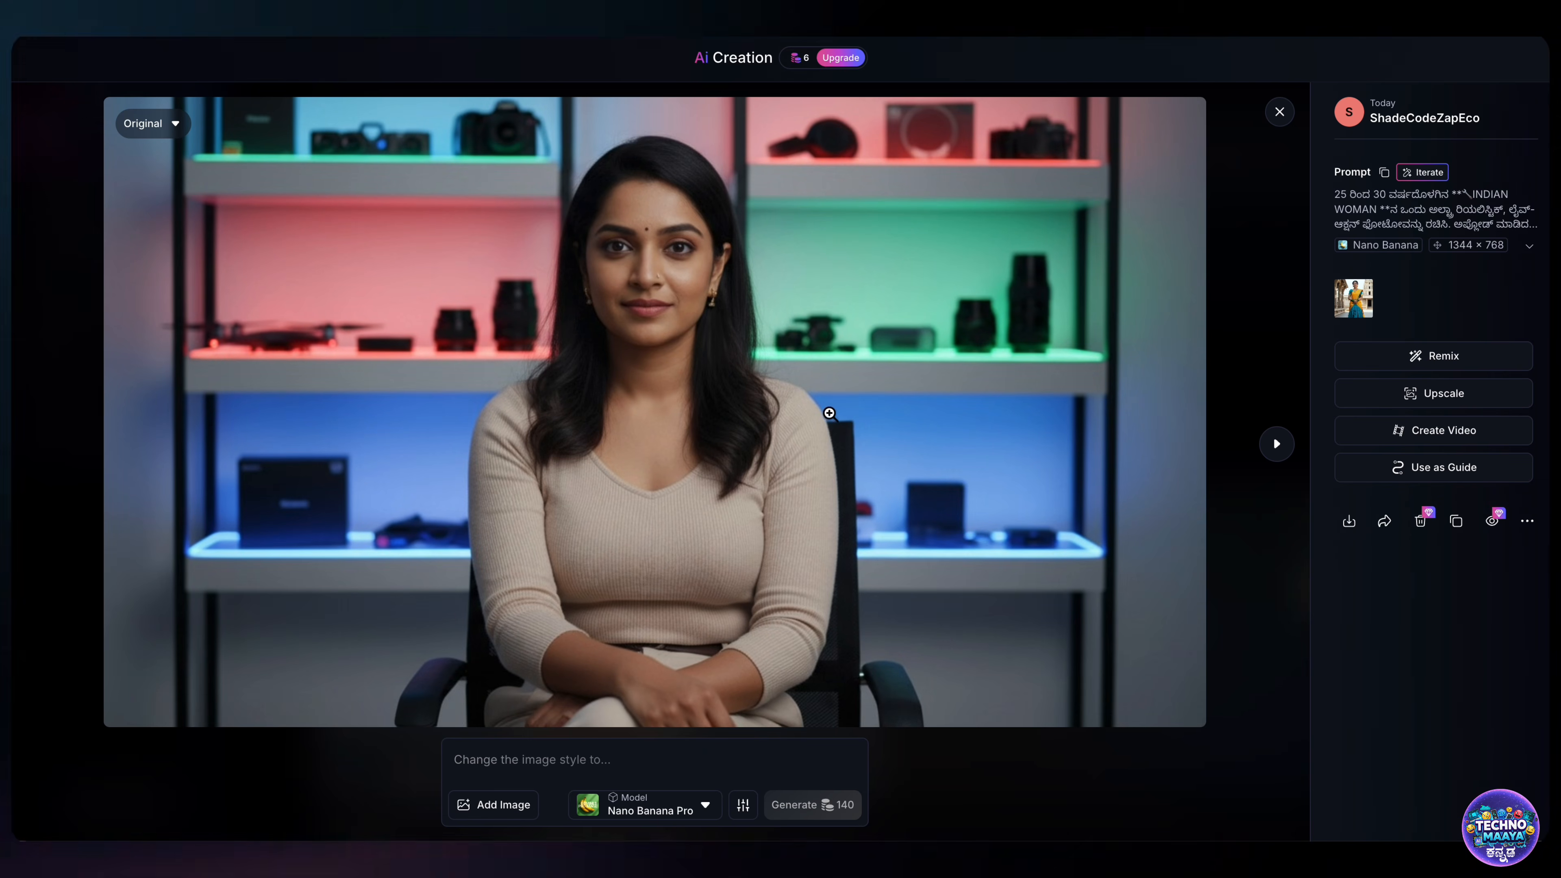
key(Escape)
click(794, 491)
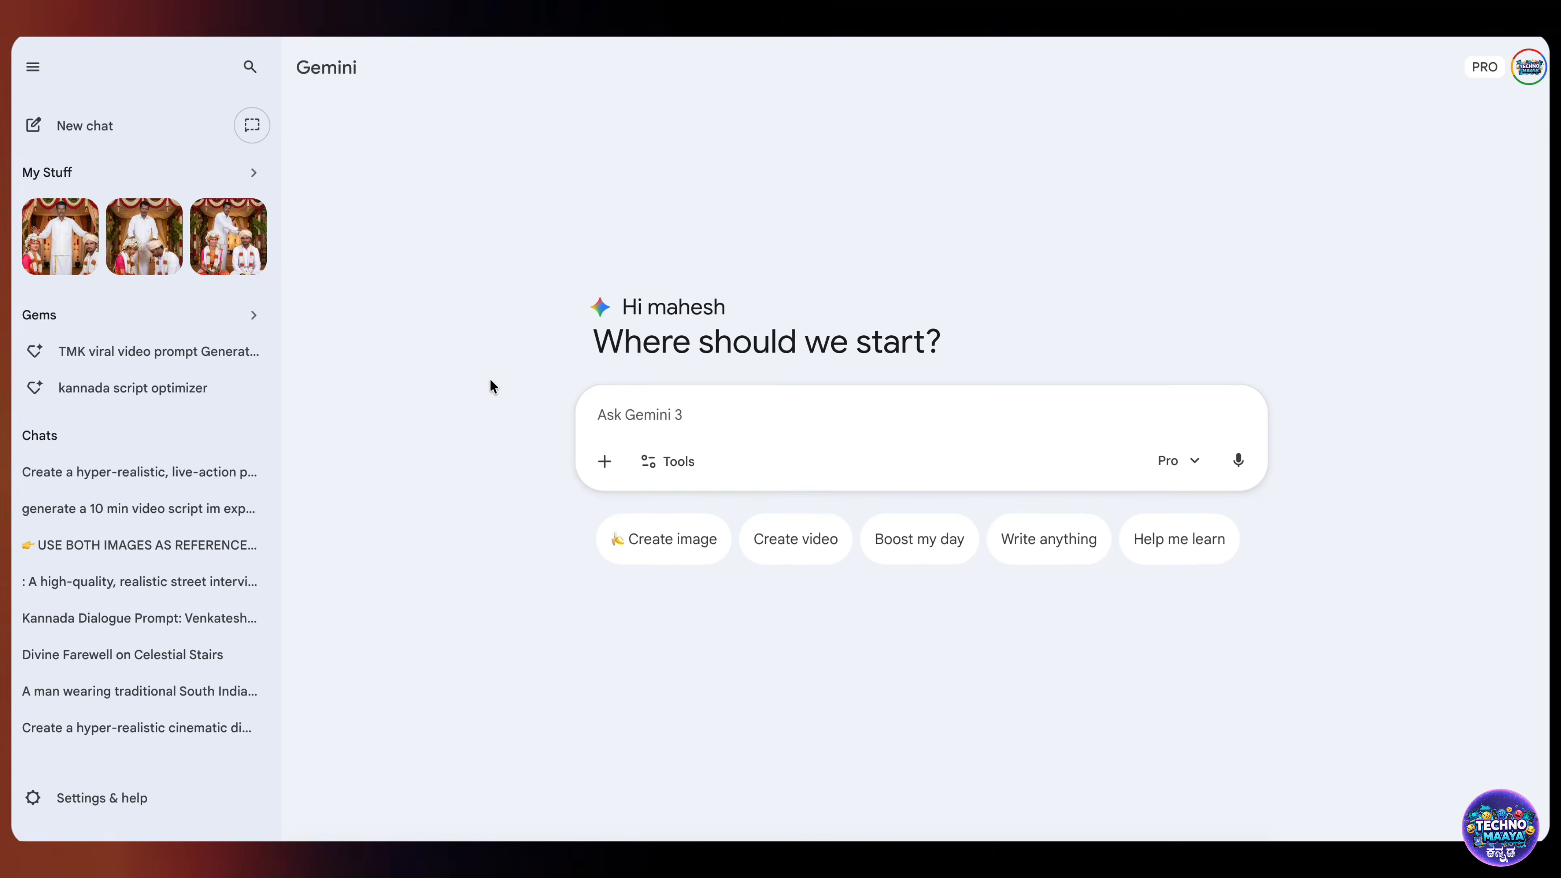
Switch to Gemini, choose image creation, and paste the English hyper-realistic portrait prompt
click(657, 527)
click(638, 418)
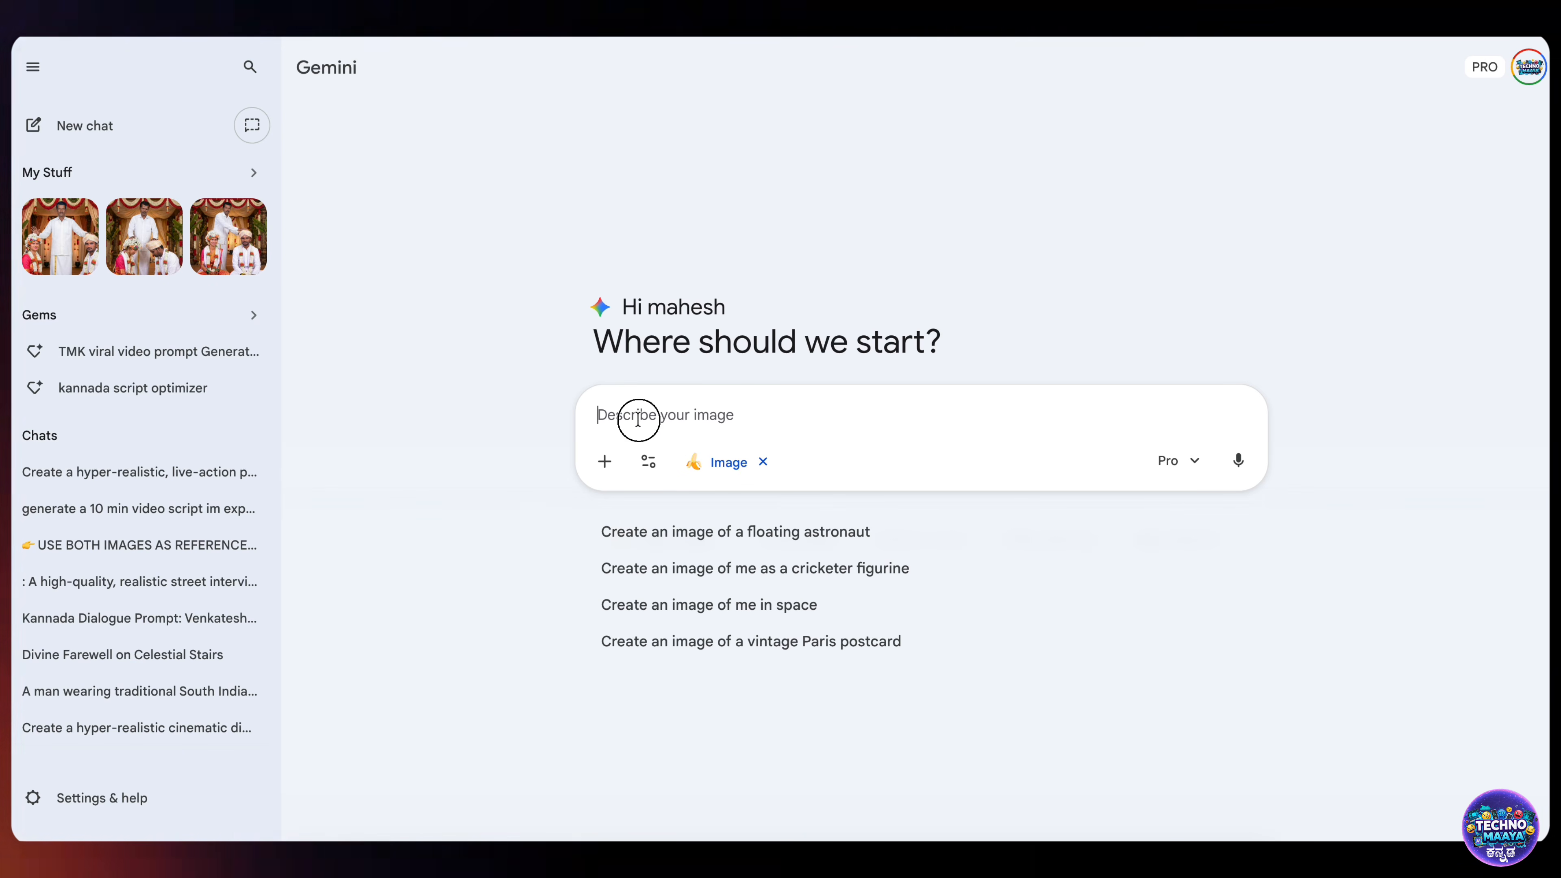
key(ctrl+v)
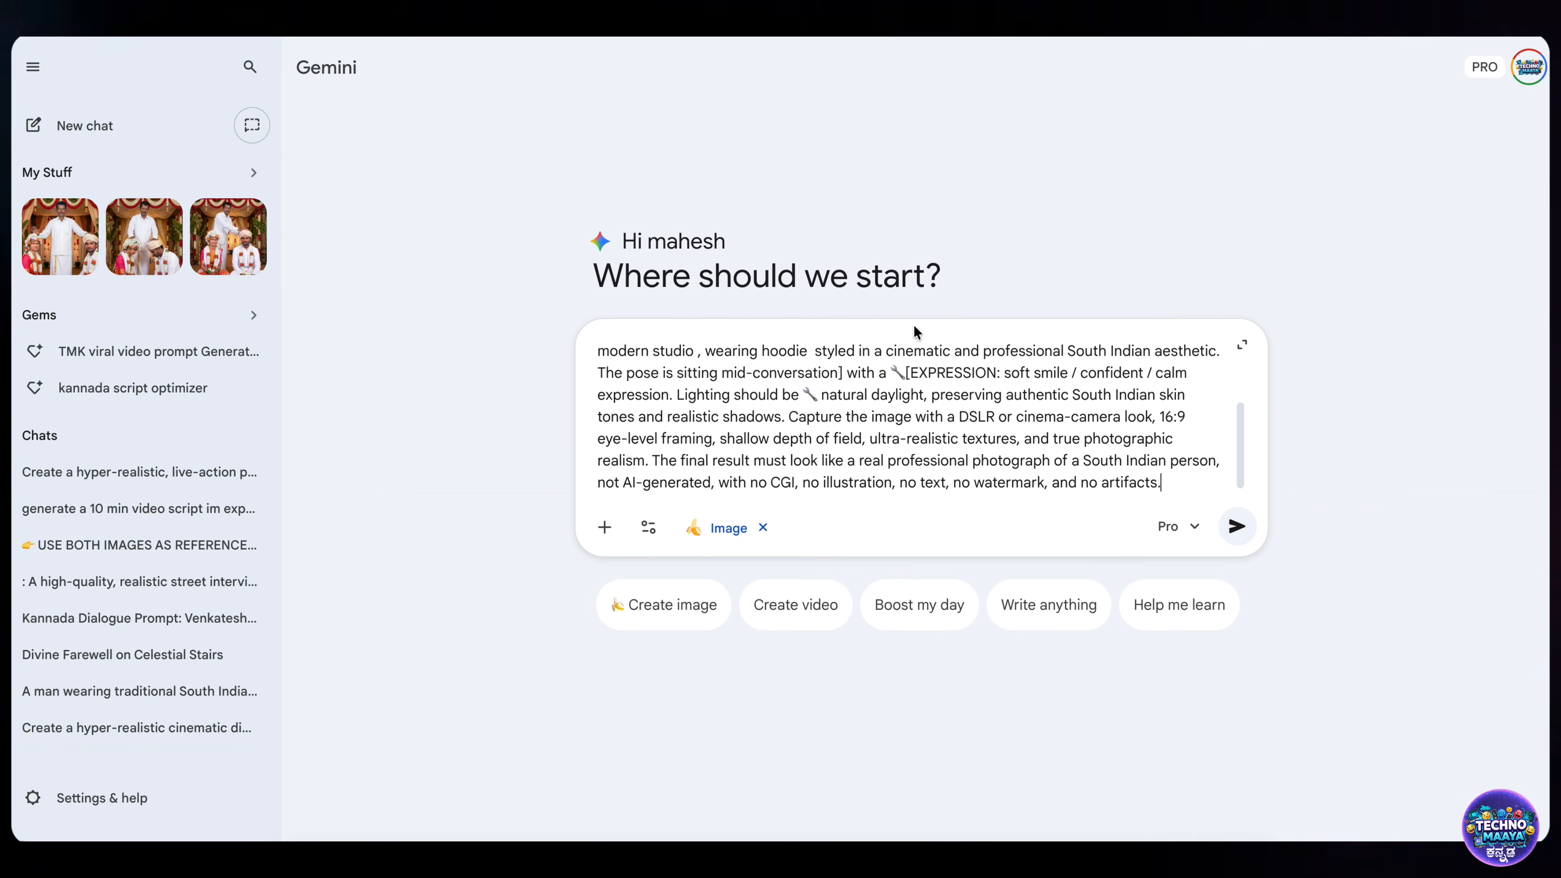
Delete the "[EXPRESSION:" label before "soft smile / confident / calm expression" in the prompt
click(1006, 367)
key(BackSpace)
key(BackSpace)
key(BackSpace)
key(BackSpace)
key(BackSpace)
key(BackSpace)
key(BackSpace)
key(BackSpace)
key(BackSpace)
key(BackSpace)
key(BackSpace)
key(BackSpace)
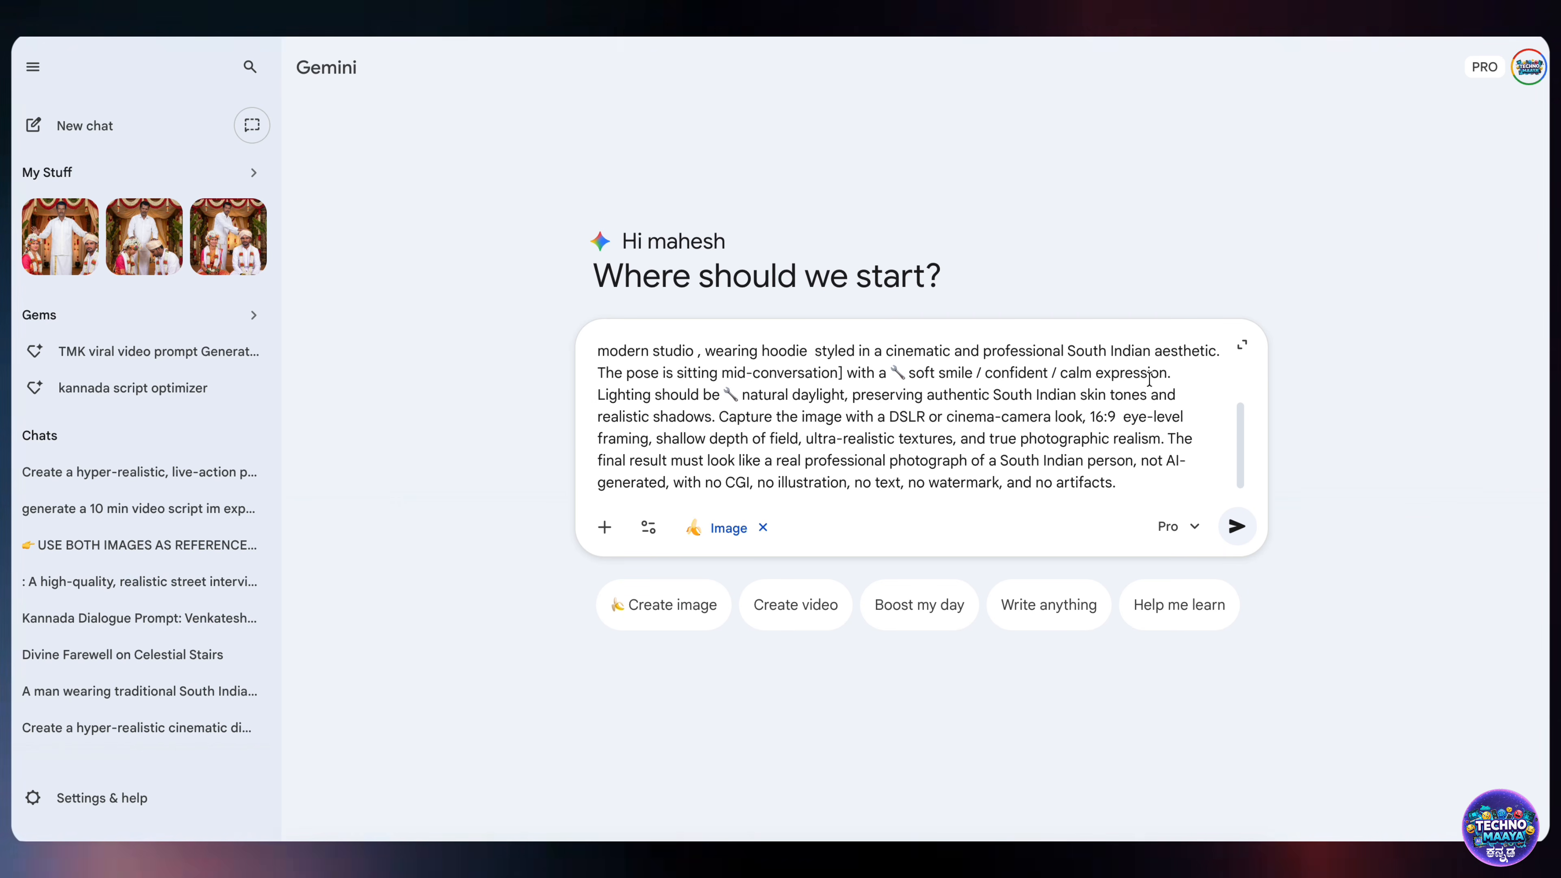
Delete a few leftover placeholder characters in the opening part of the prompt
scroll(638, 371, up, 3)
click(638, 371)
key(BackSpace)
key(BackSpace)
key(BackSpace)
key(BackSpace)
key(BackSpace)
scroll(1235, 369, down, 3)
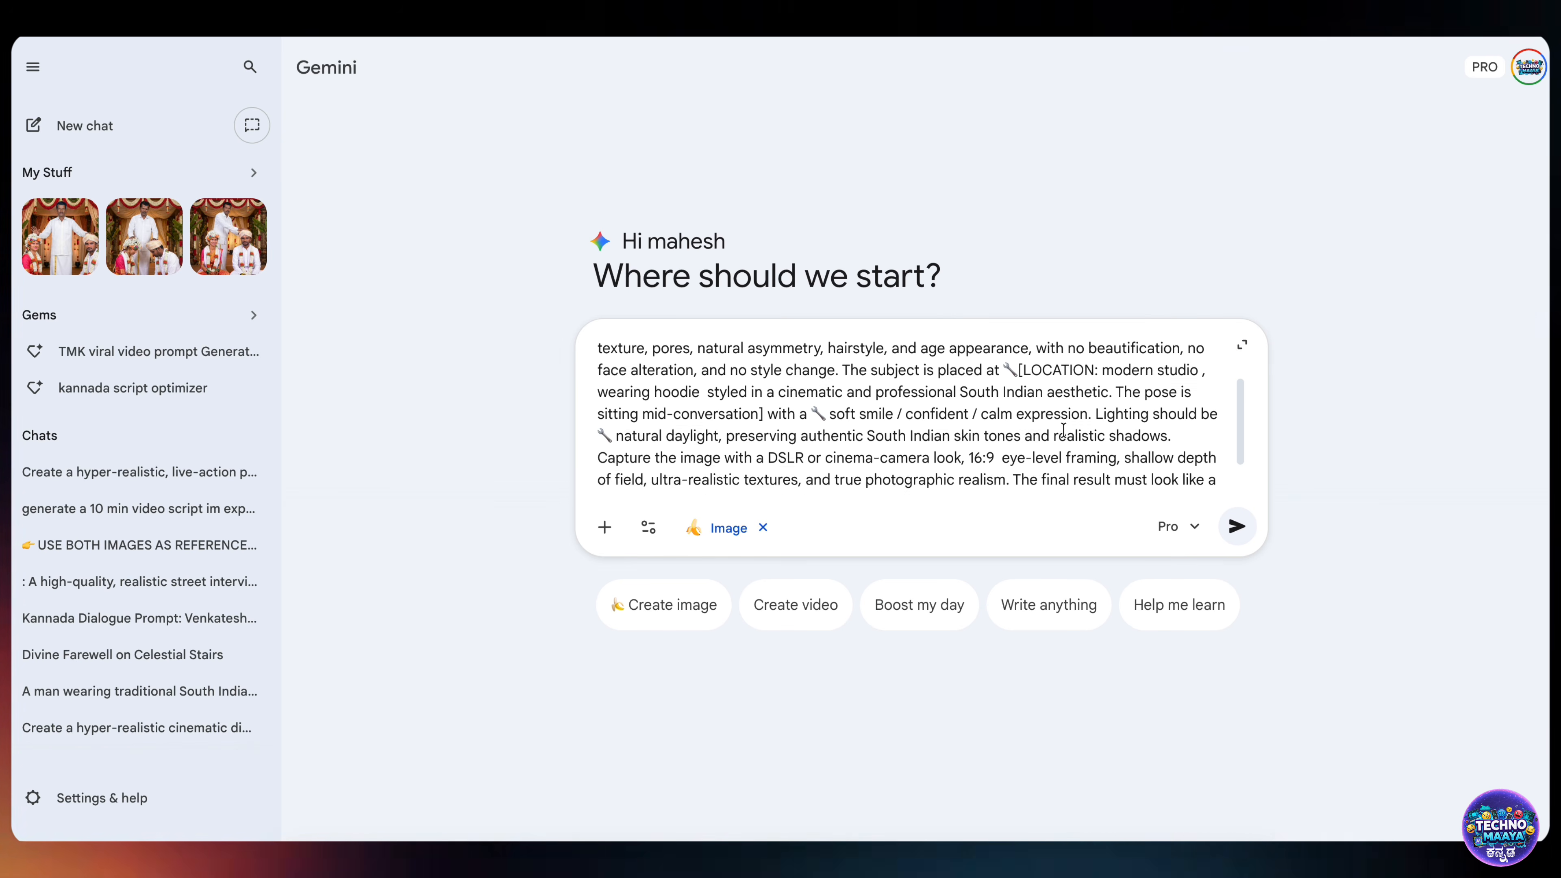
Remove the "[LOCATION:" label, add "youtube" to the studio description, and submit the prompt with both reference photos
drag(1006, 380, 1101, 380)
key(BackSpace)
click(1077, 382)
text(youtube)
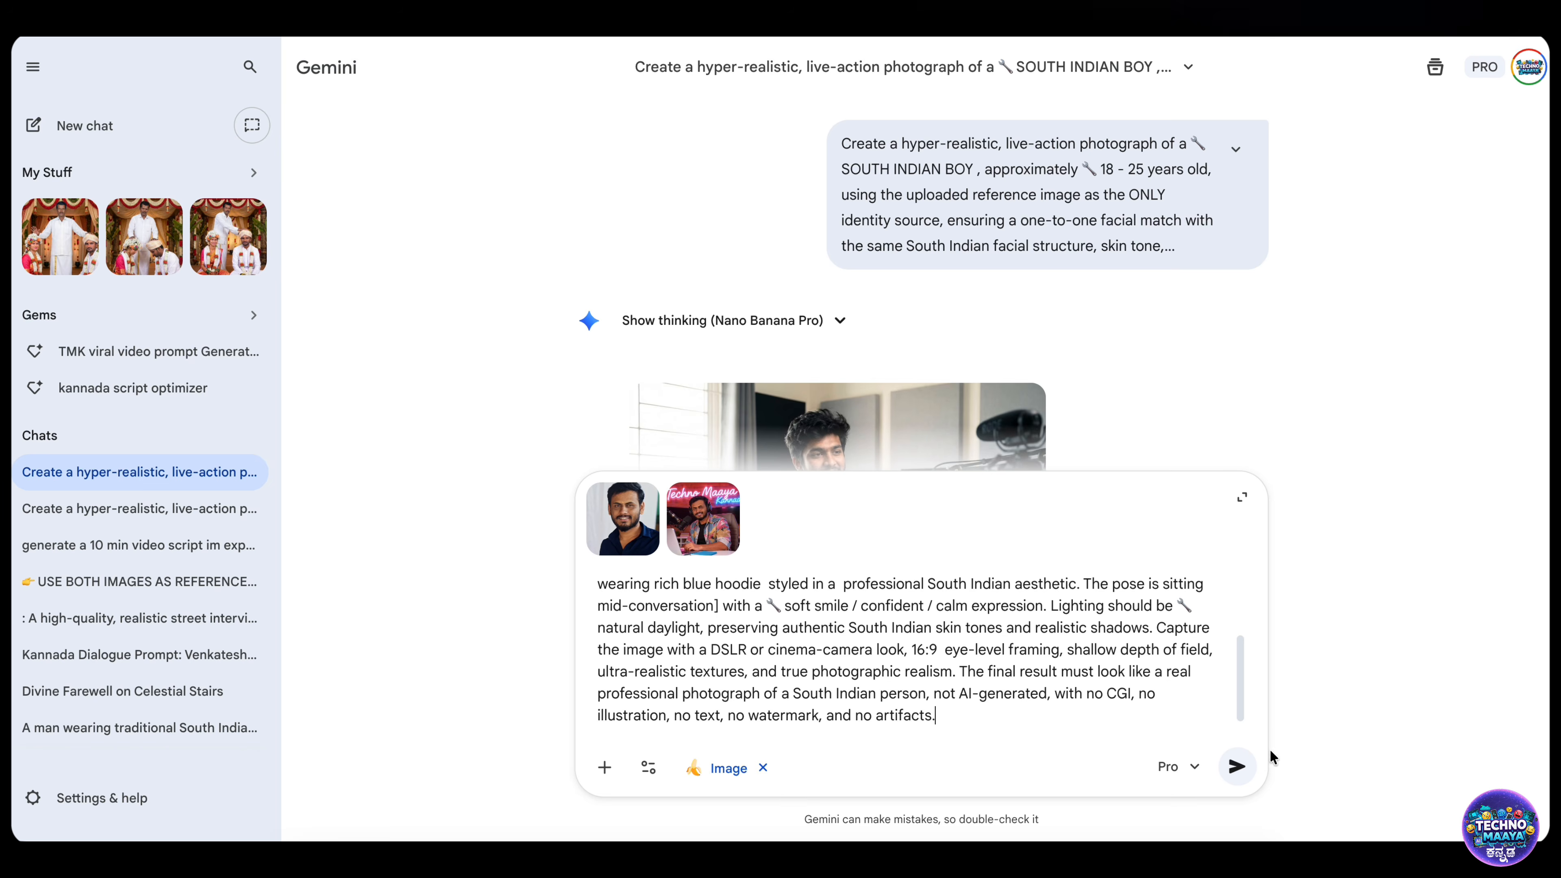
click(1239, 768)
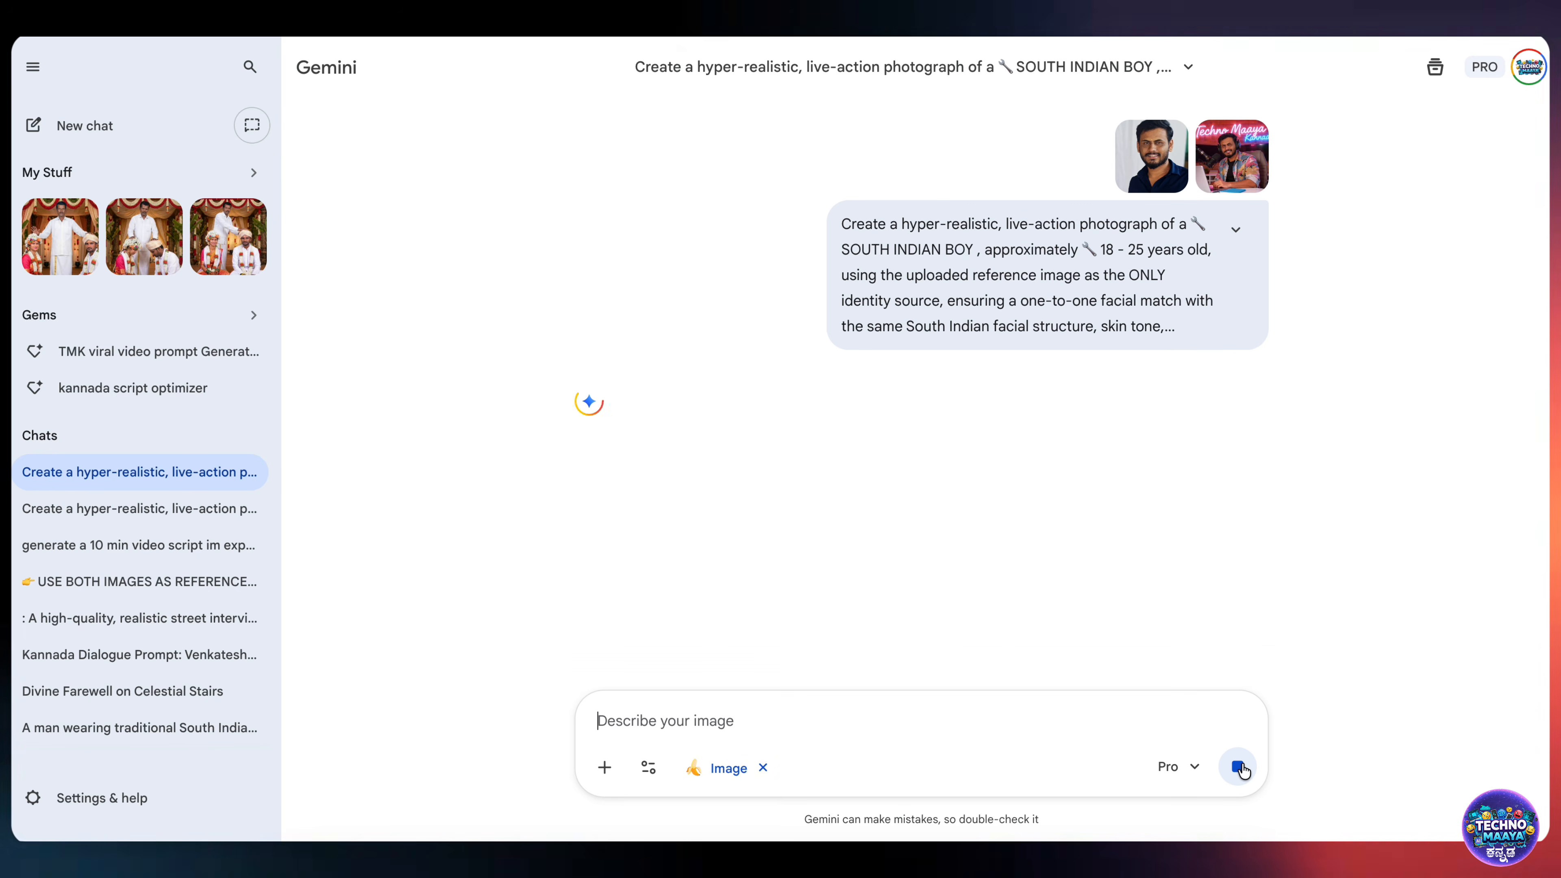
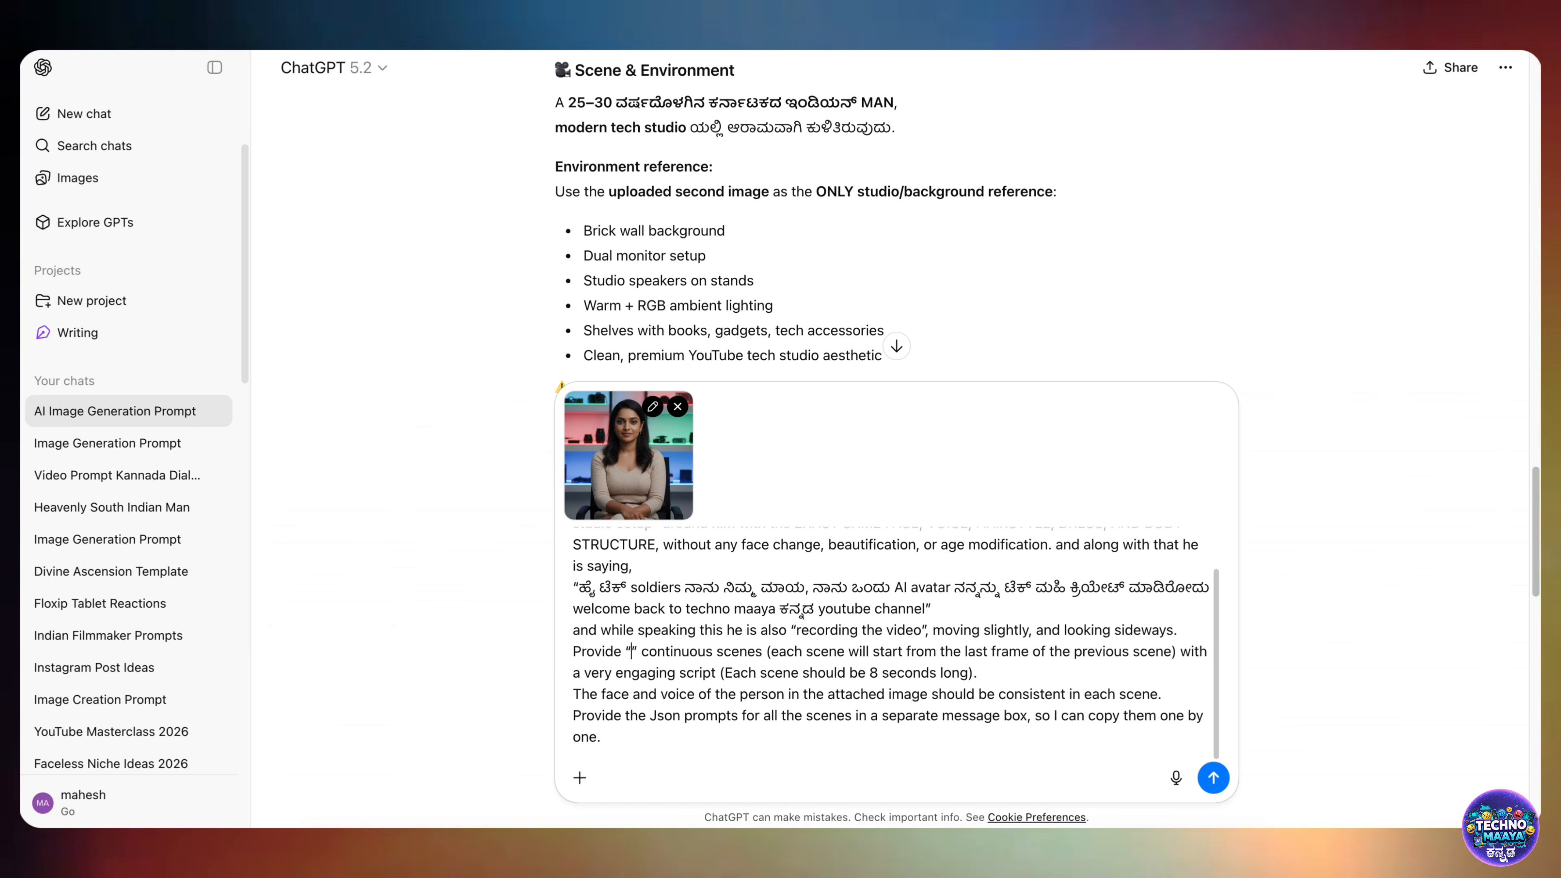
Switch to ChatGPT and set the number of continuous scenes in the video prompt to "6"
text(5)
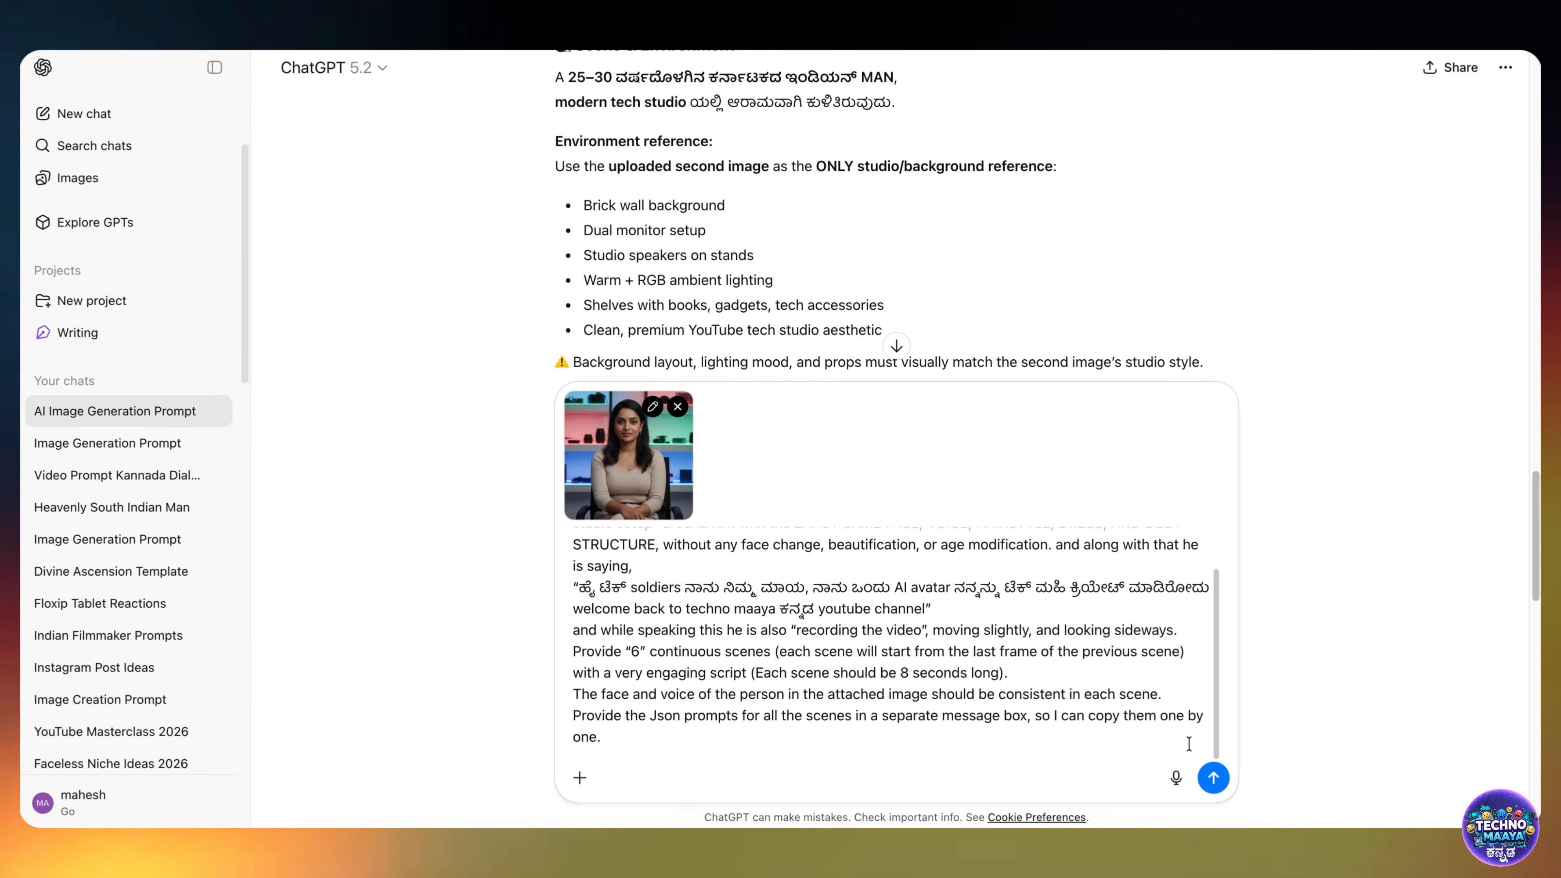
Submit the six-scene video prompt with the attached photo, and open Google Flow through a web search for "google flow"
click(1210, 781)
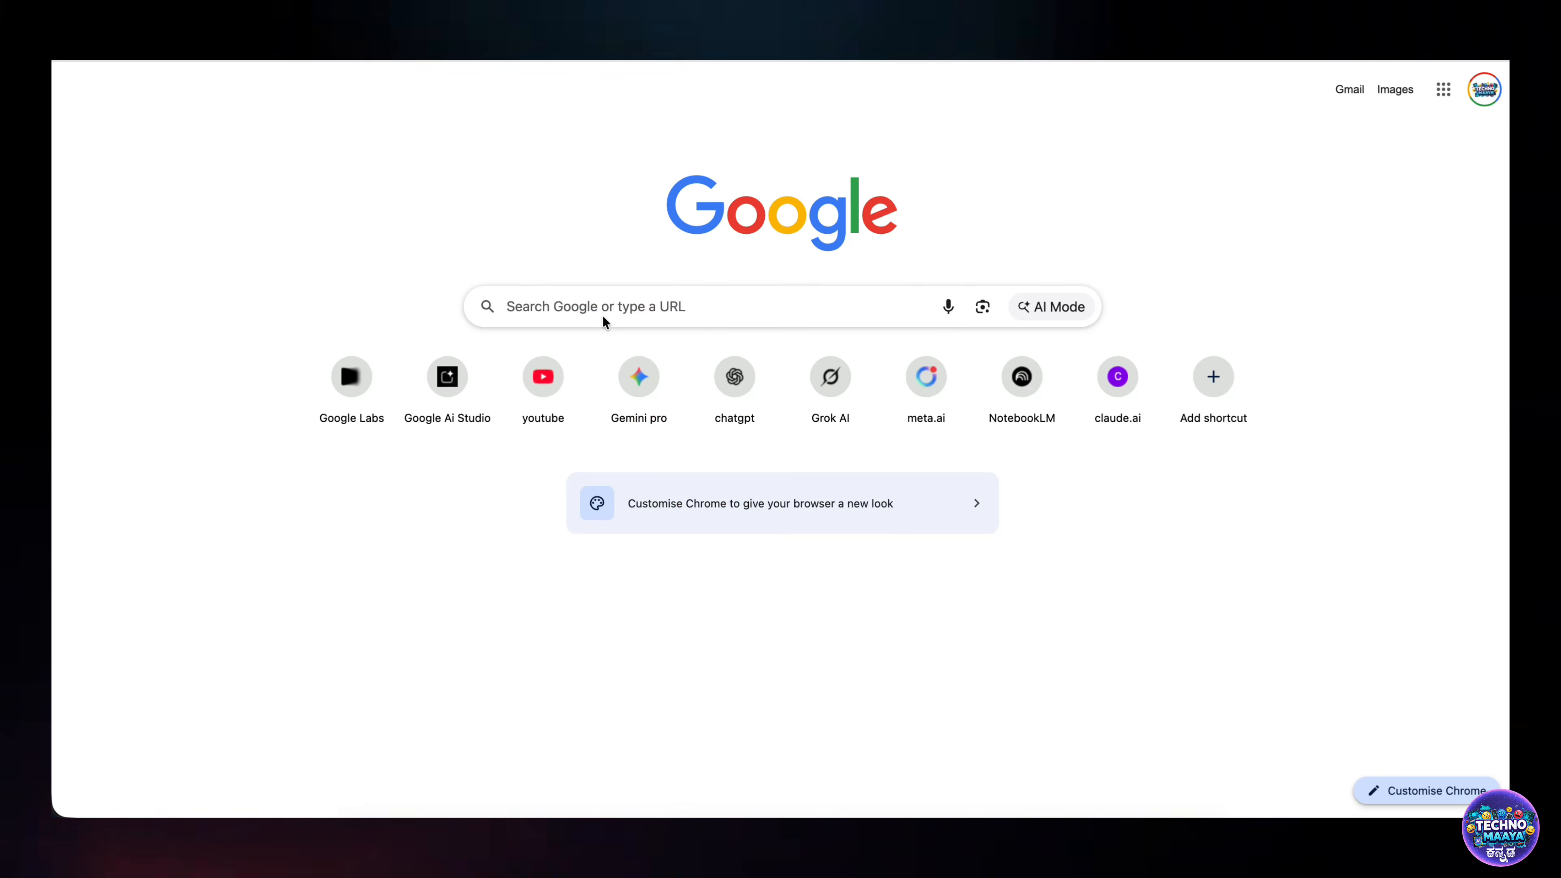
click(602, 313)
text(google flow)
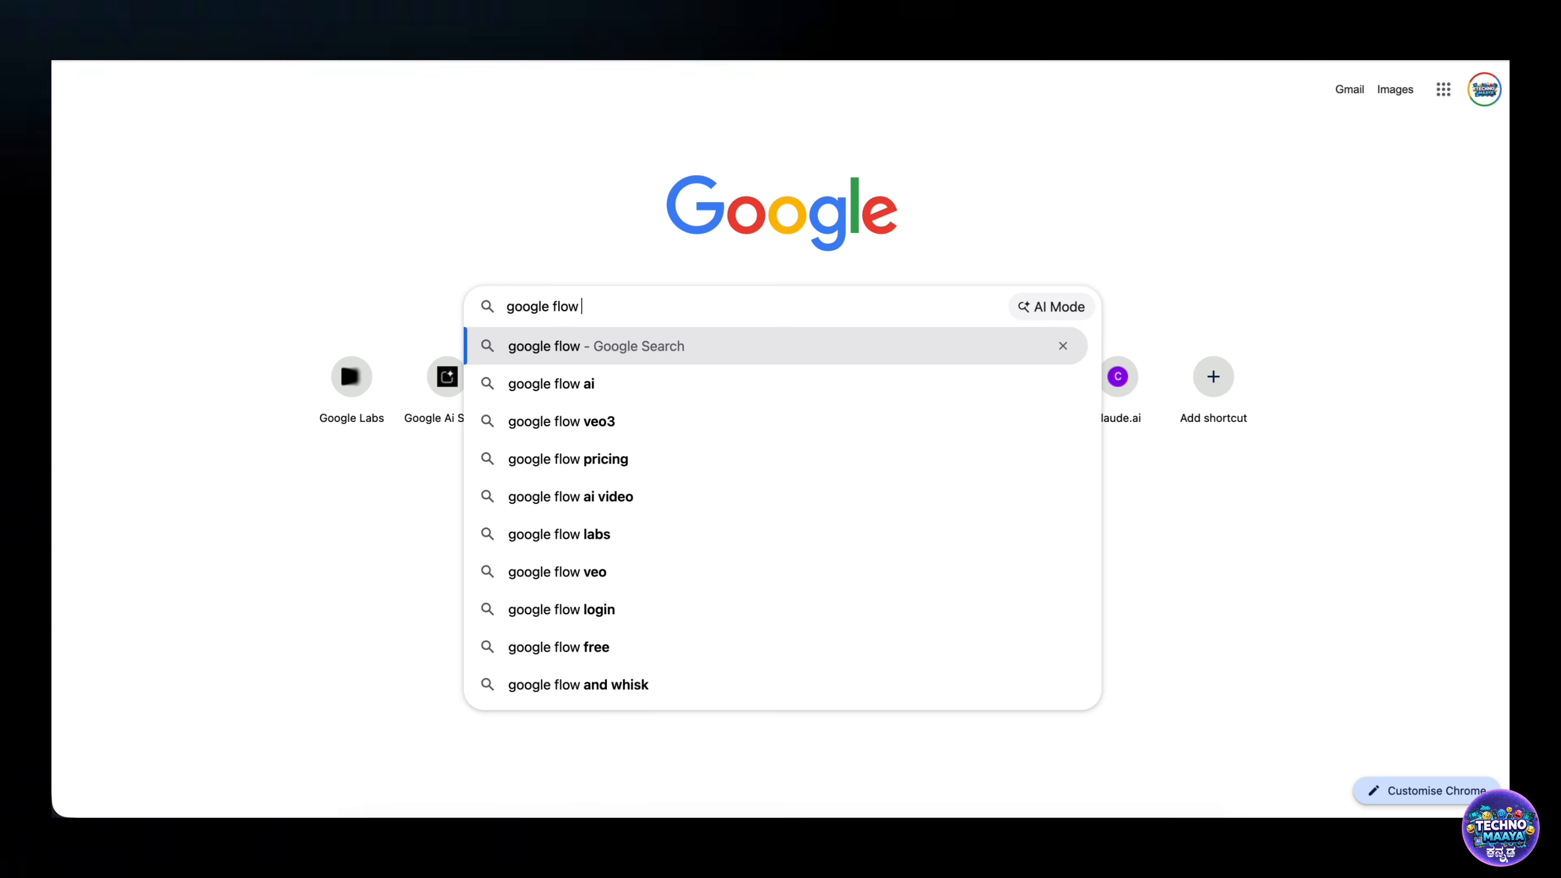
key(Return)
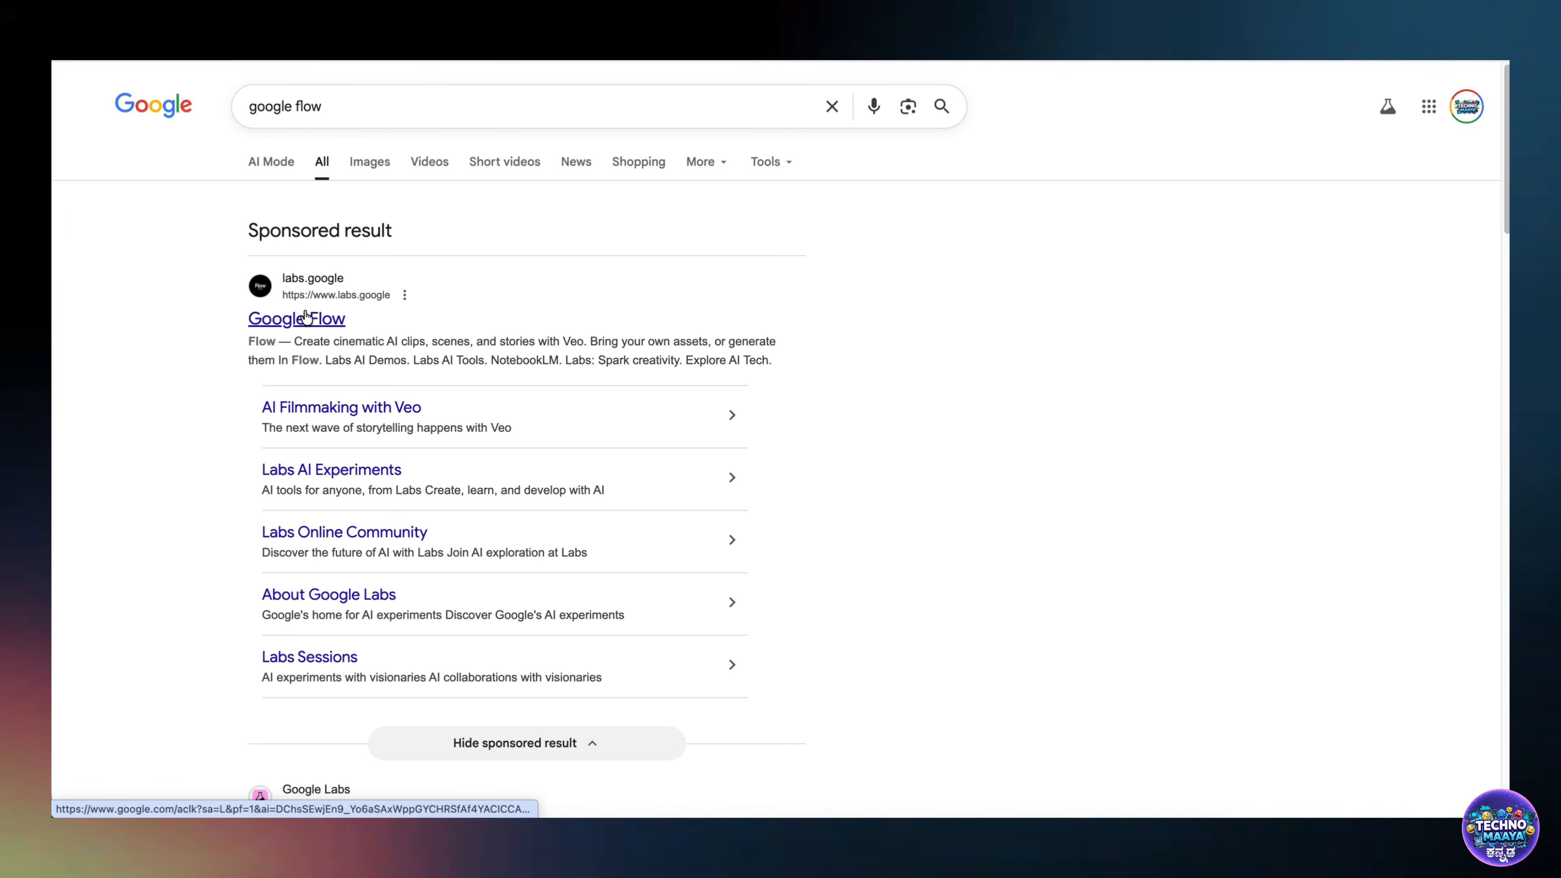
click(276, 317)
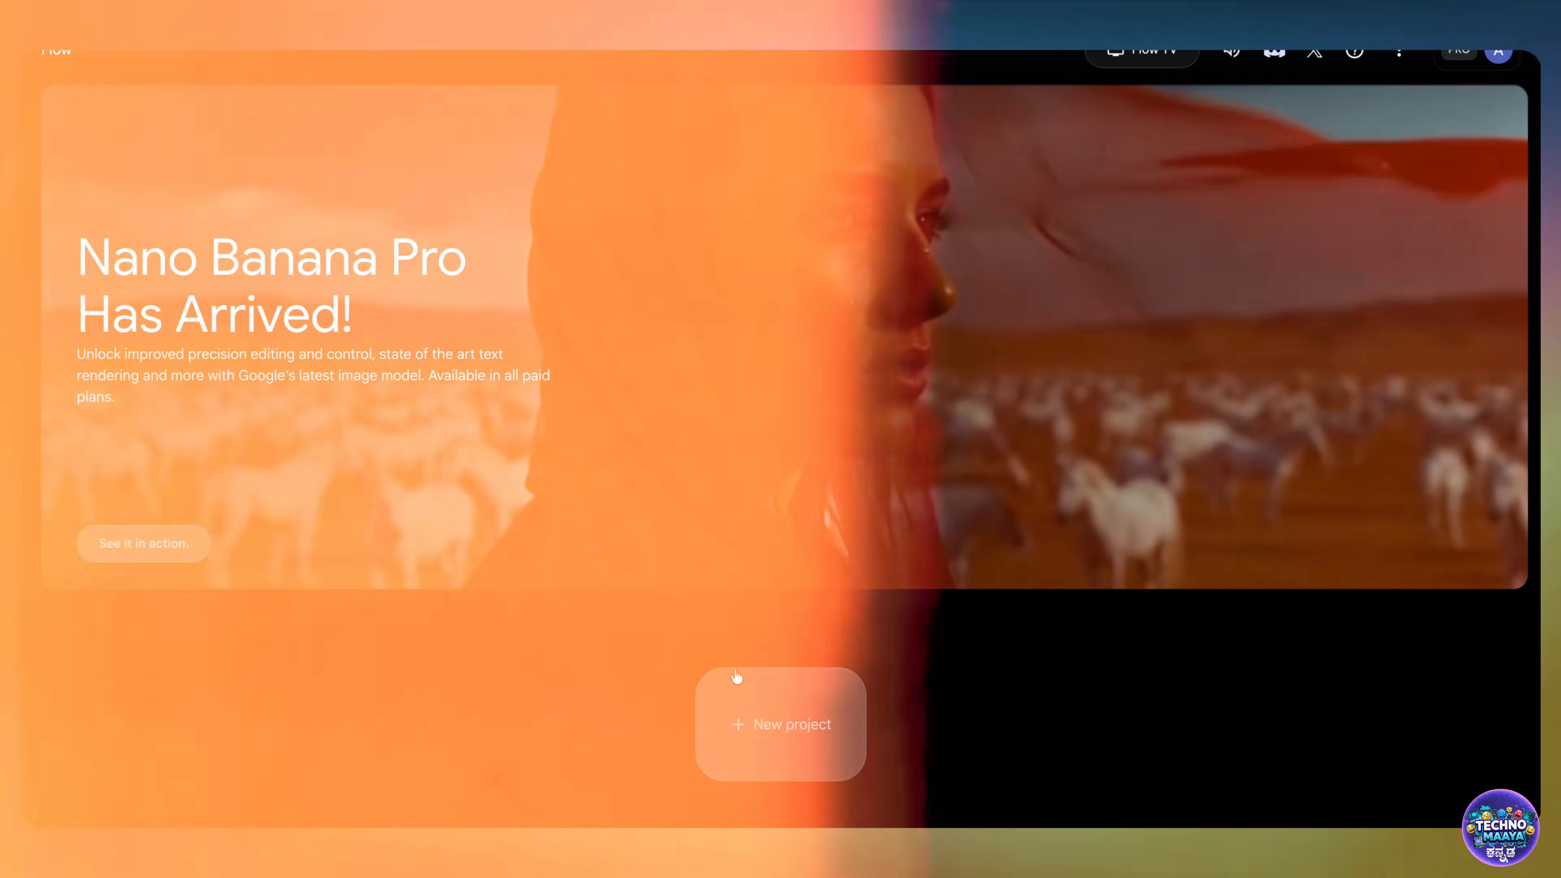
Create a new Flow project in Frames to Video mode with the aspect ratio set to Landscape (16:9)
click(752, 718)
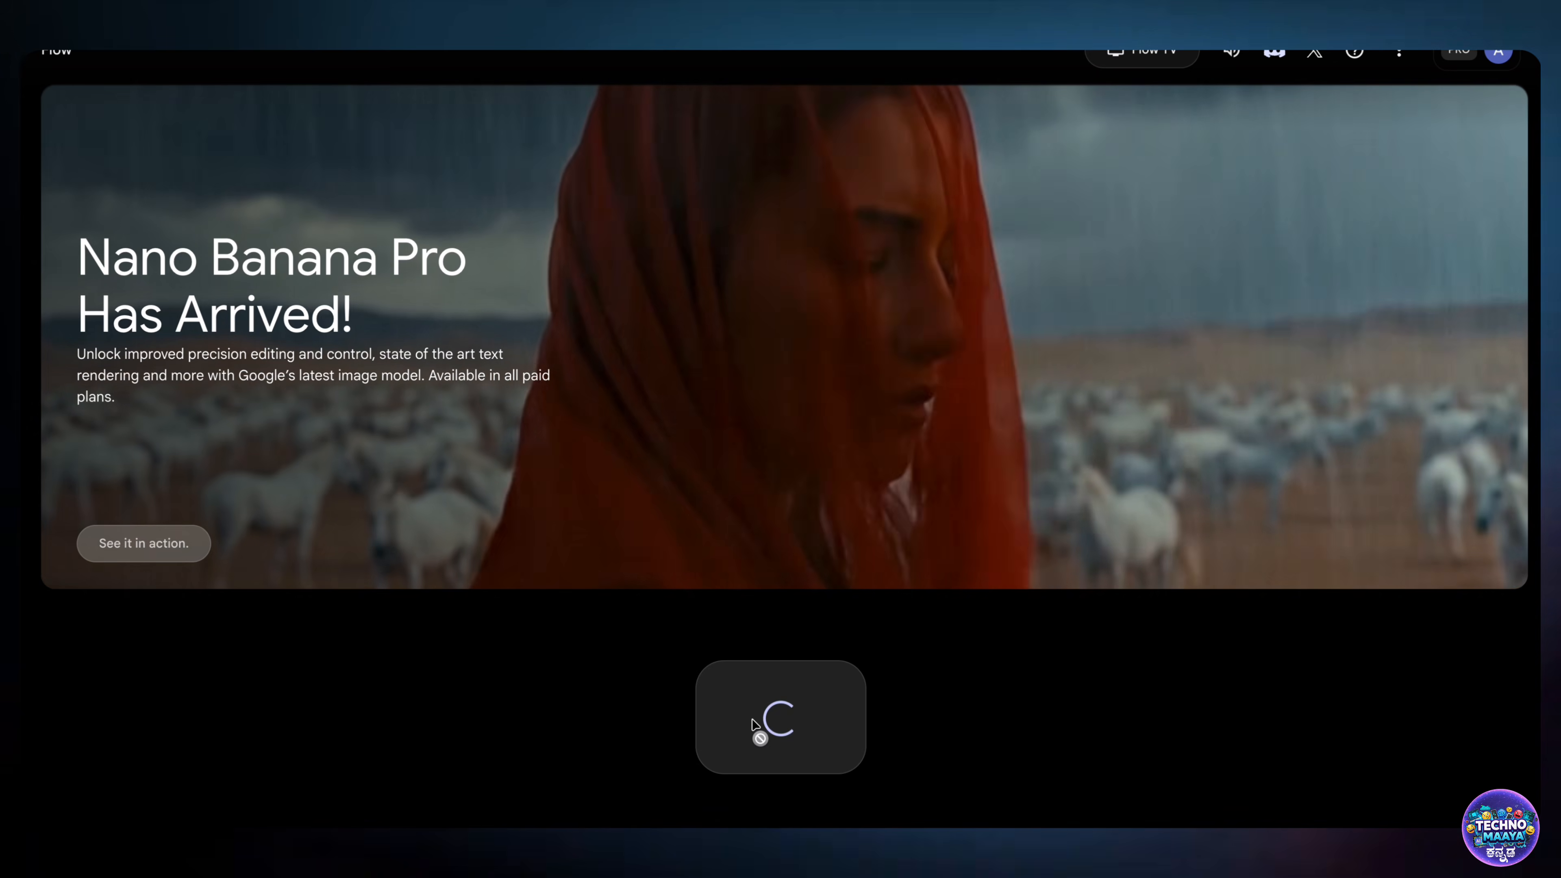
click(615, 692)
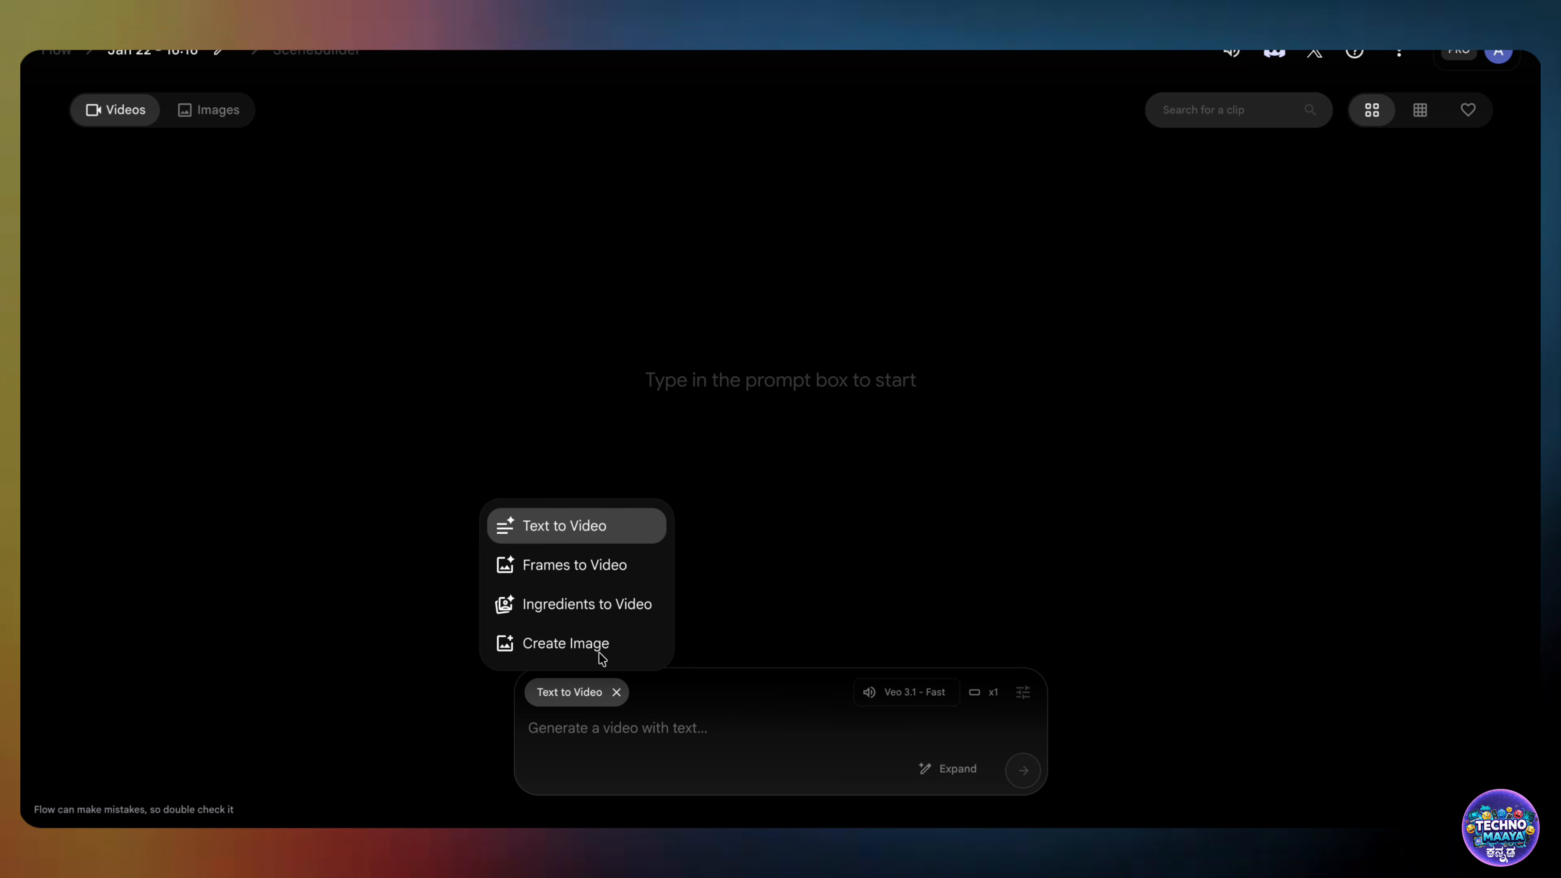
click(549, 566)
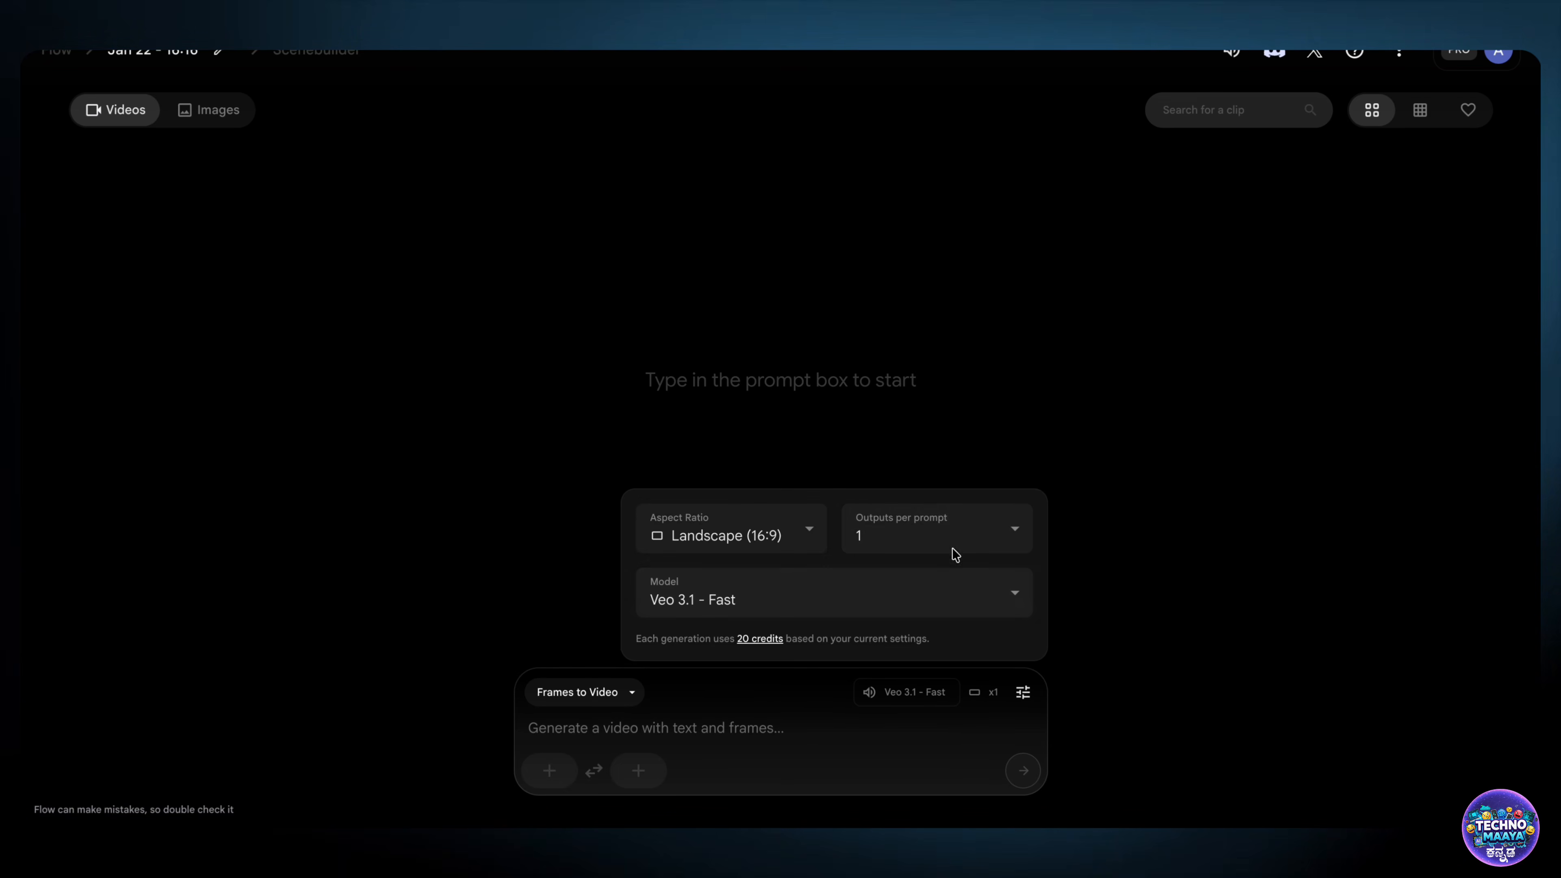
click(765, 527)
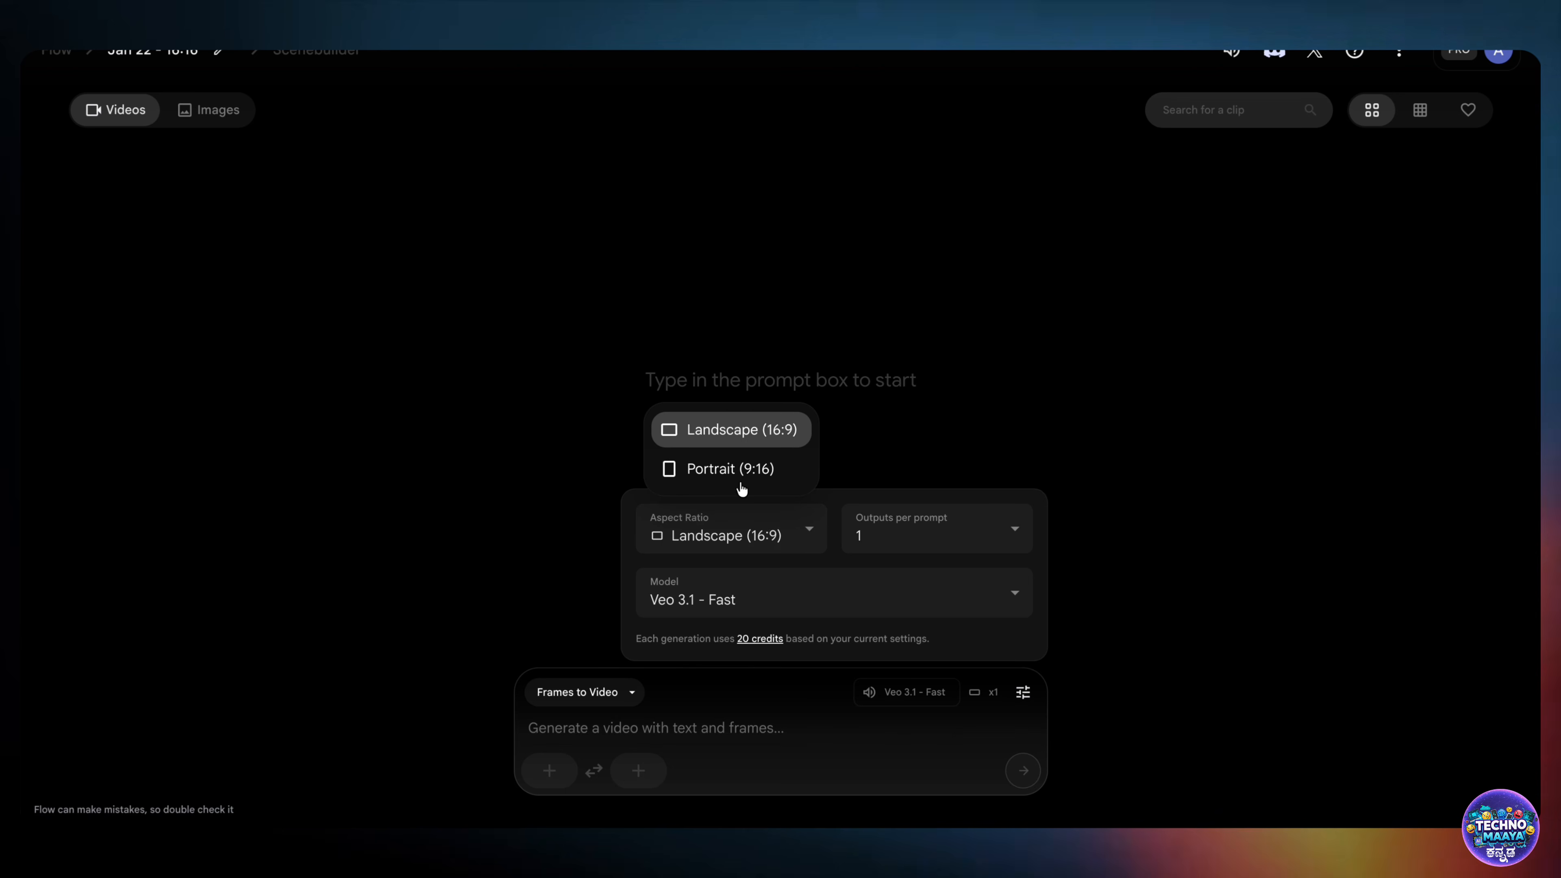
click(689, 431)
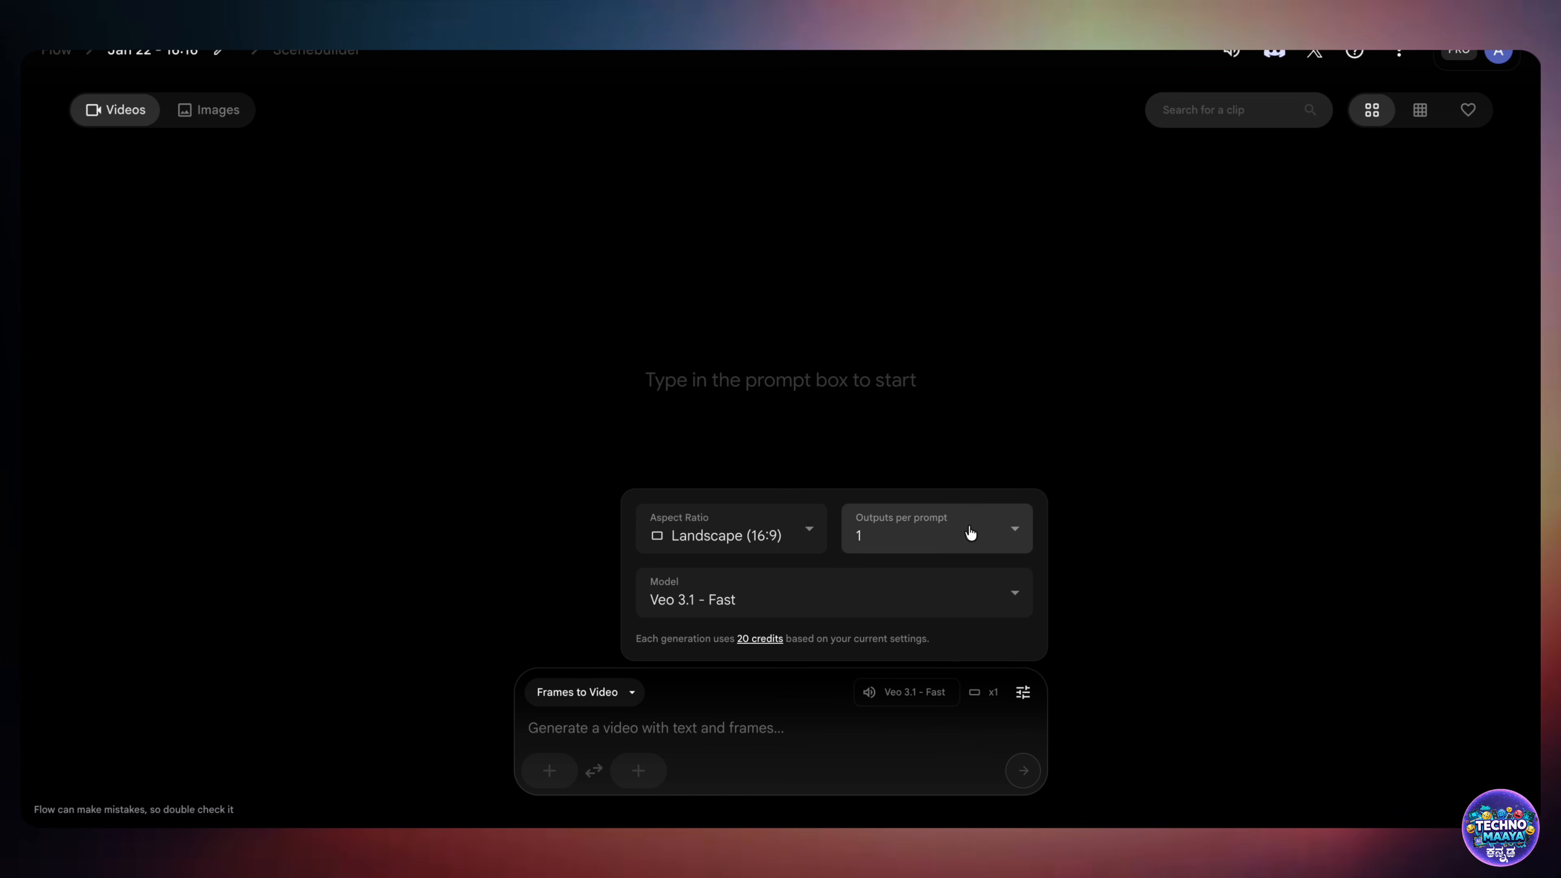
click(822, 732)
Upload the gemini-2.5-flash-image JPG from Downloads as the video's first frame and confirm its crop
click(562, 772)
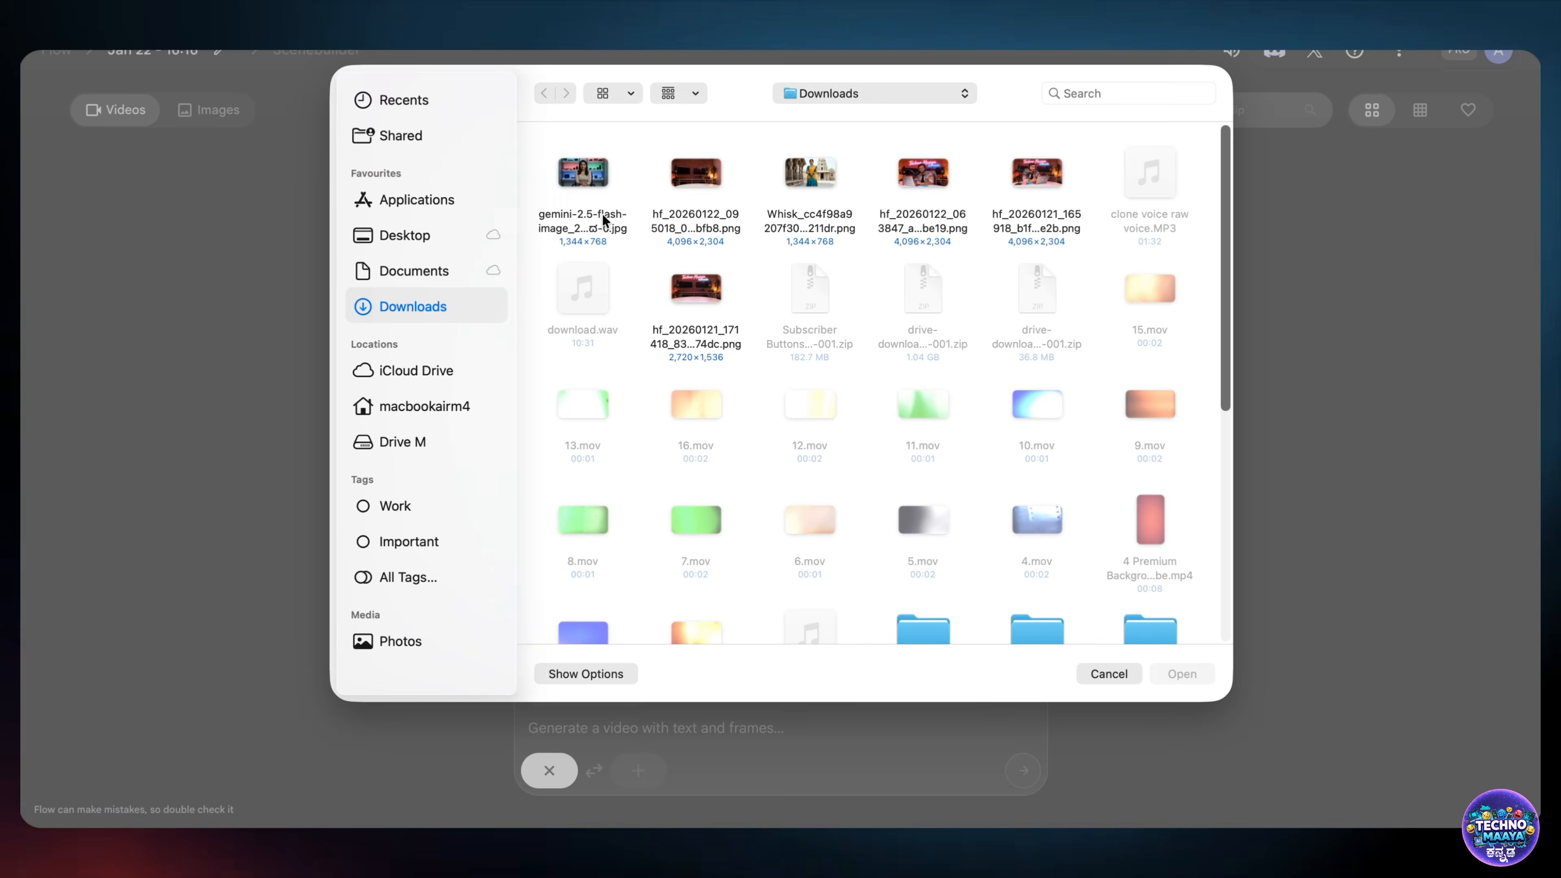
double_click(603, 221)
click(1261, 715)
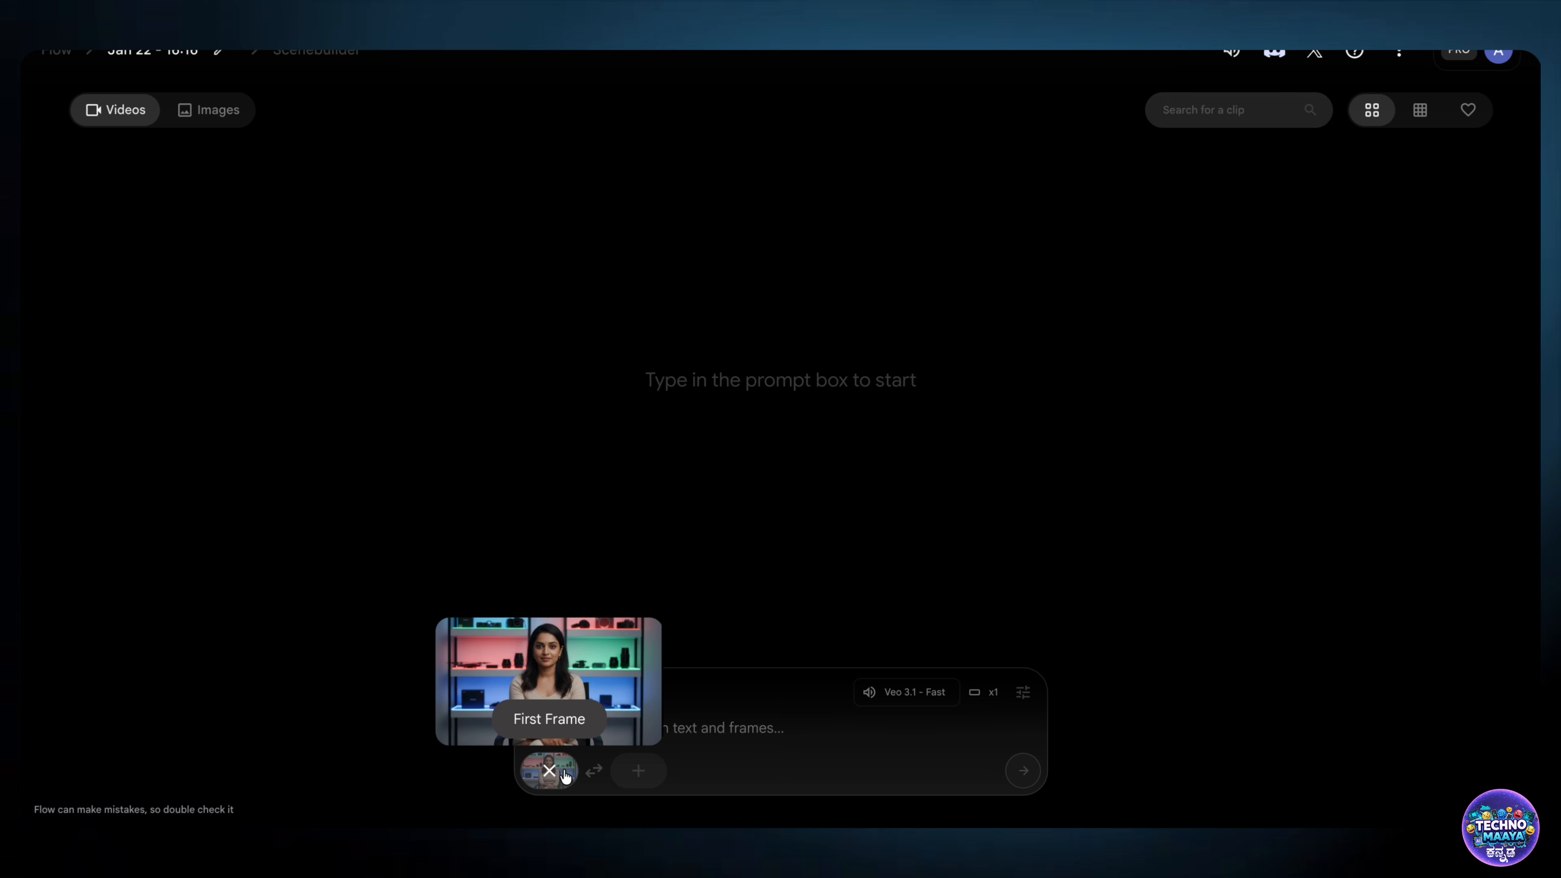
Paste the scene 1 JSON prompt with the Kannada dialogue, review it, and generate the video
key(ctrl+v)
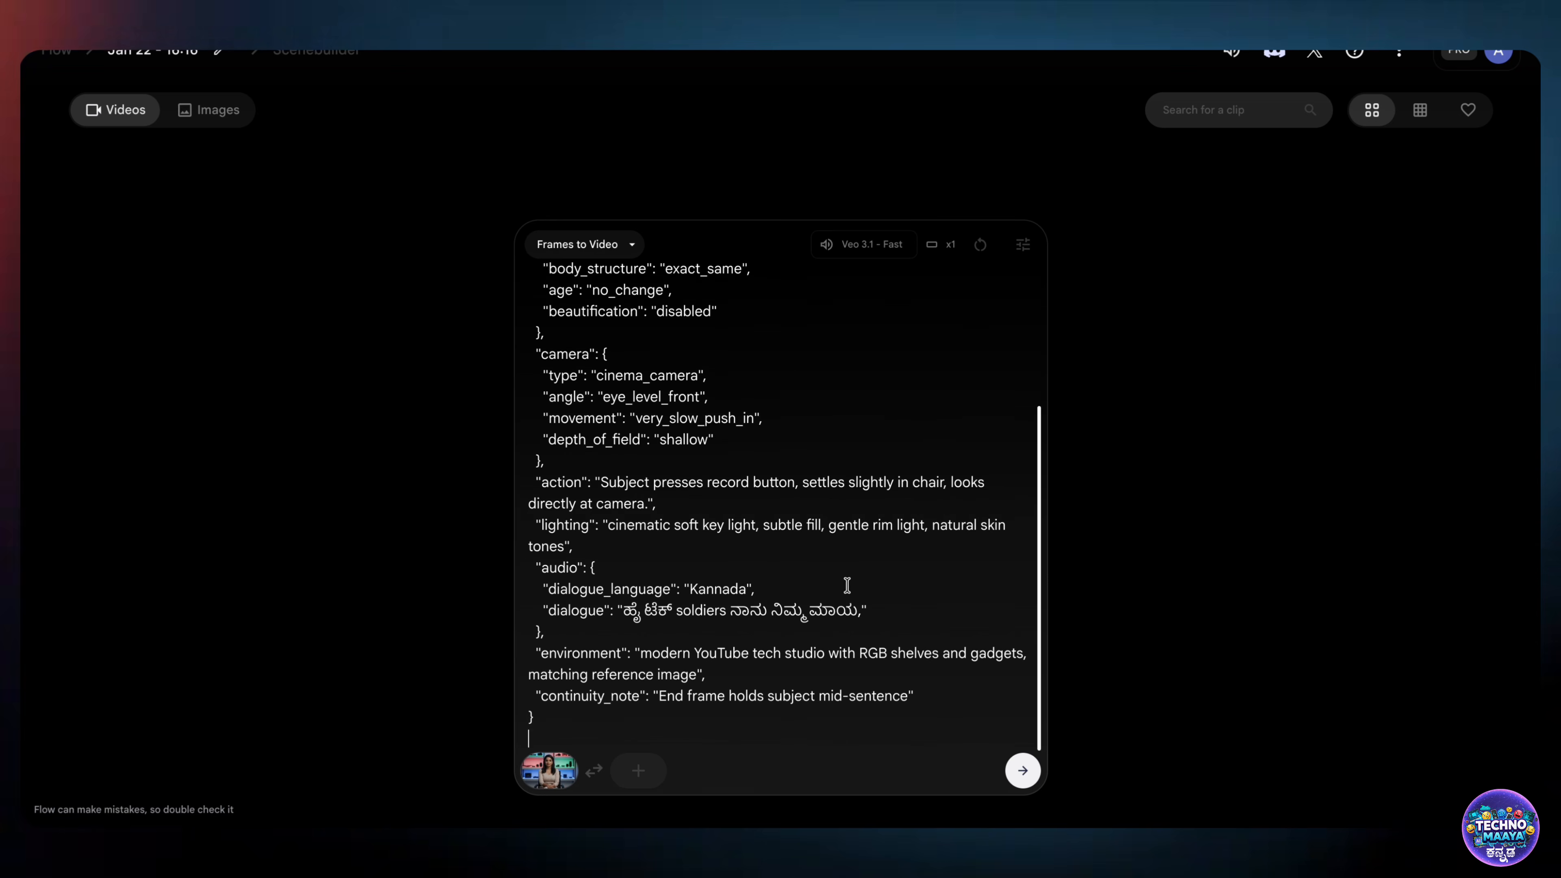
scroll(799, 572, up, 3)
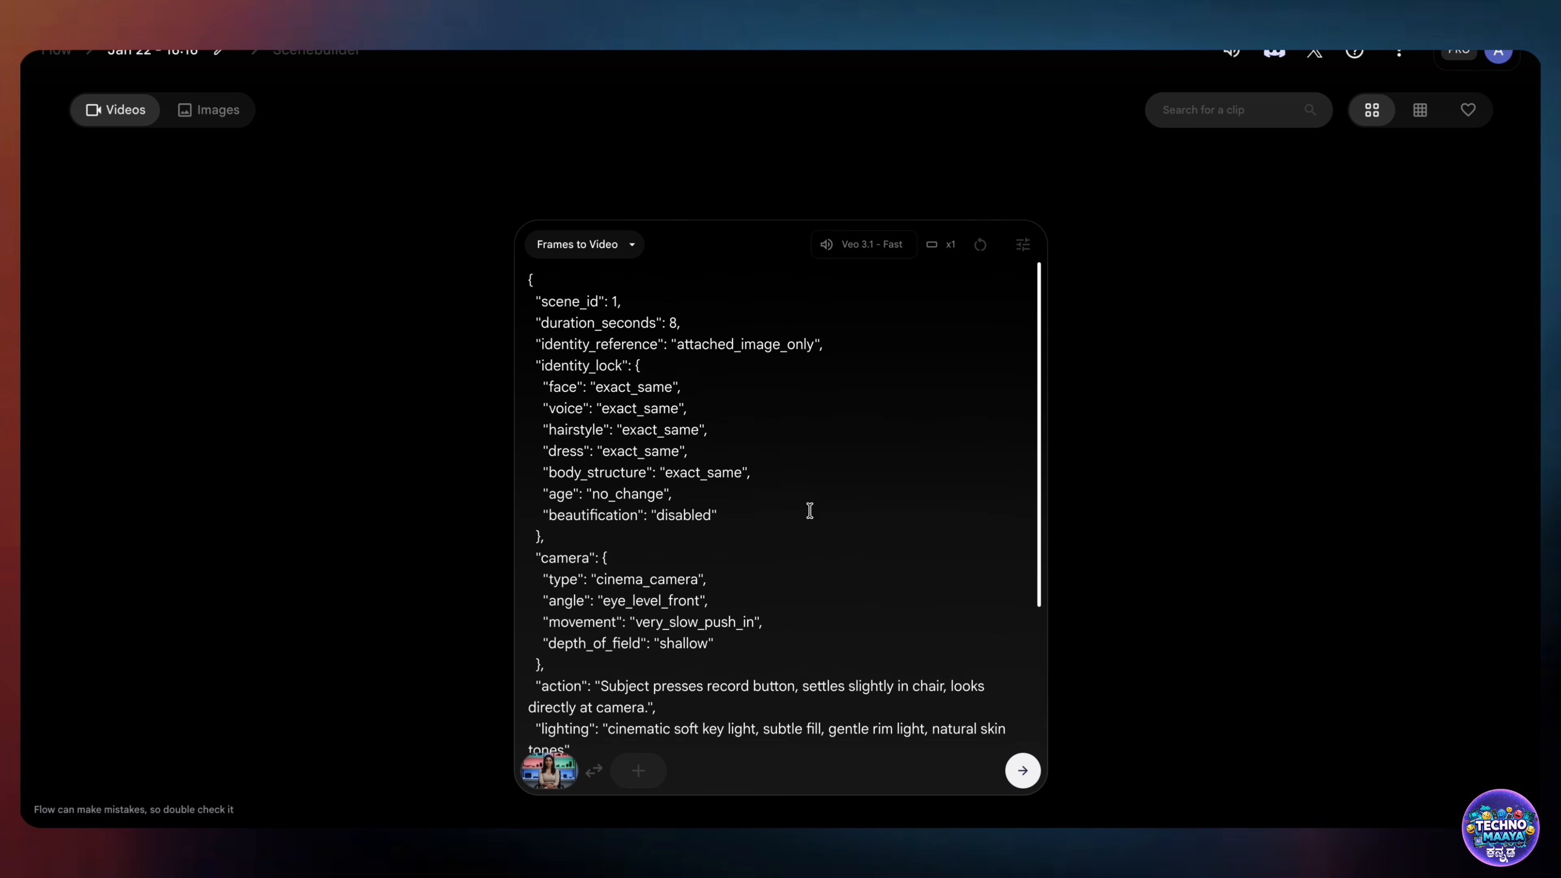
scroll(810, 511, down, 3)
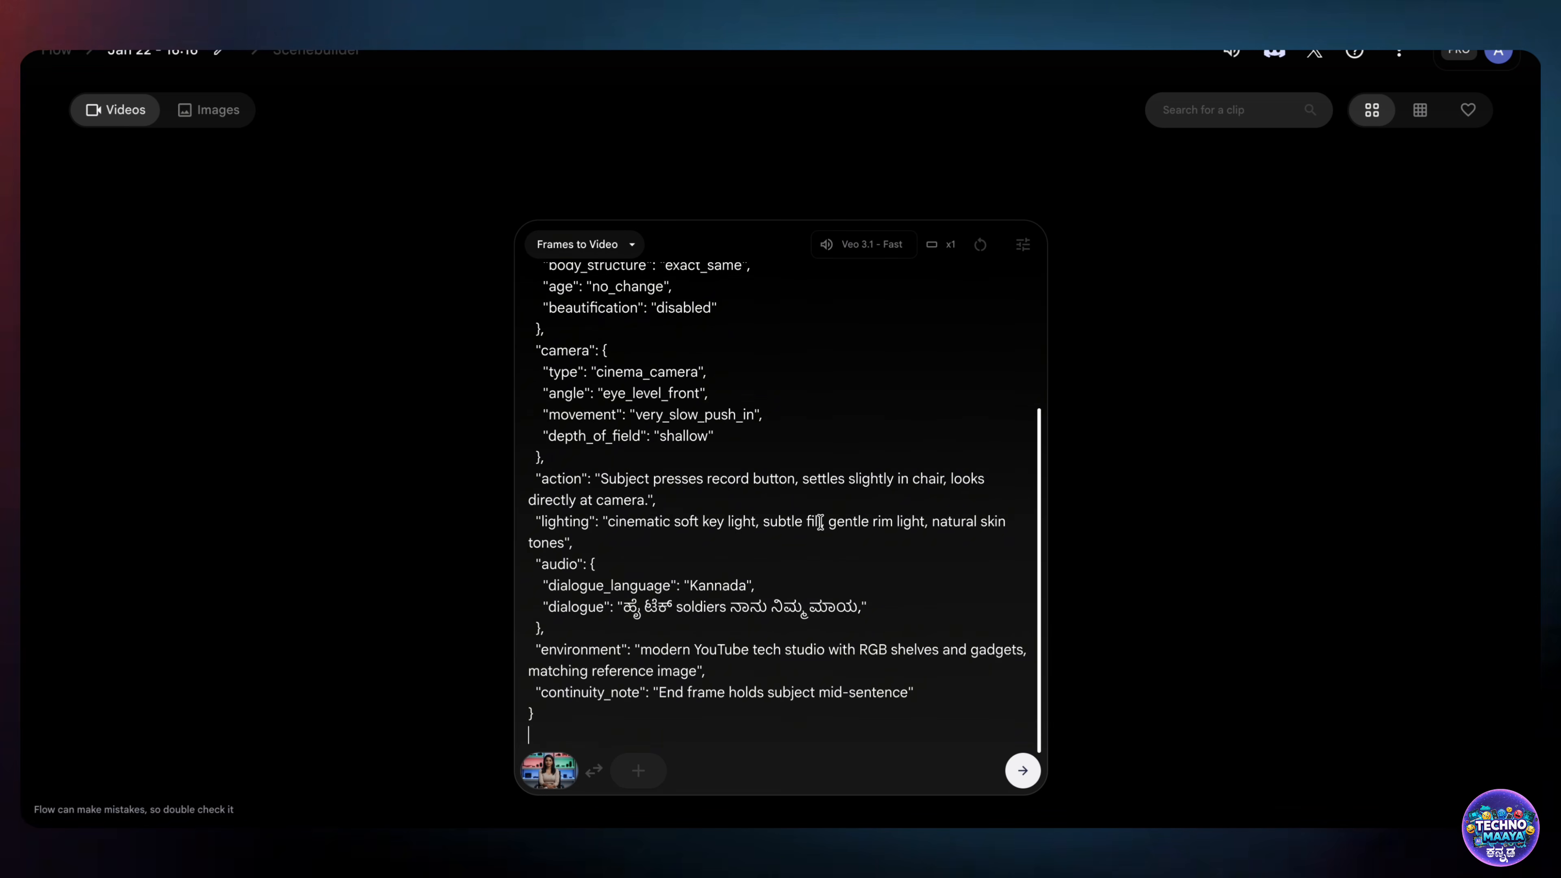
click(1023, 772)
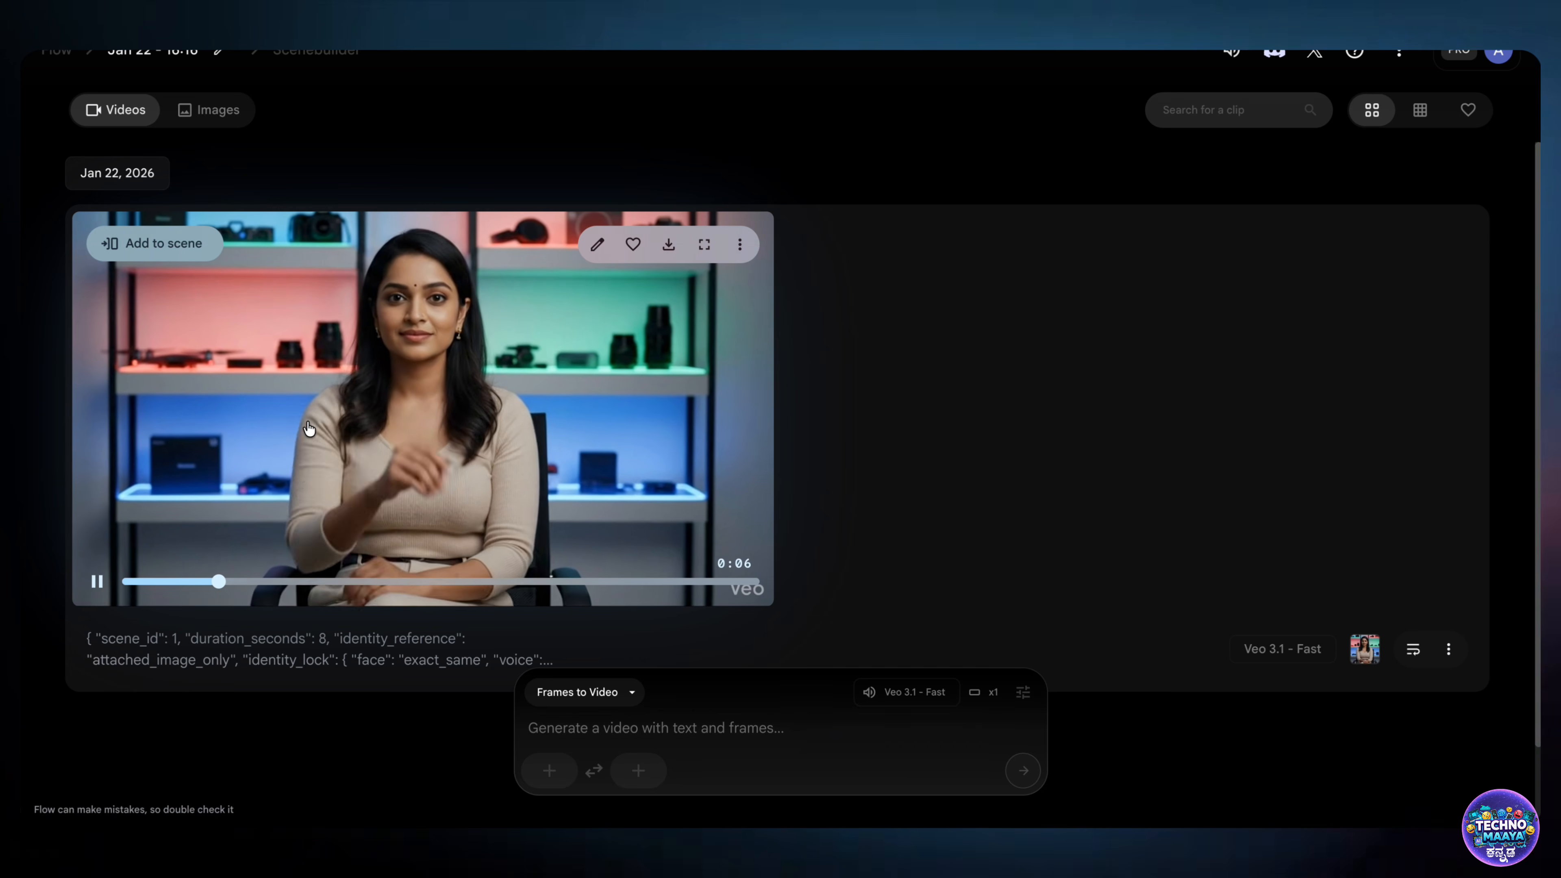
Pause the scene 1 preview, and in Scenebuilder save the clip's frame at about 0:06 as an asset
click(100, 581)
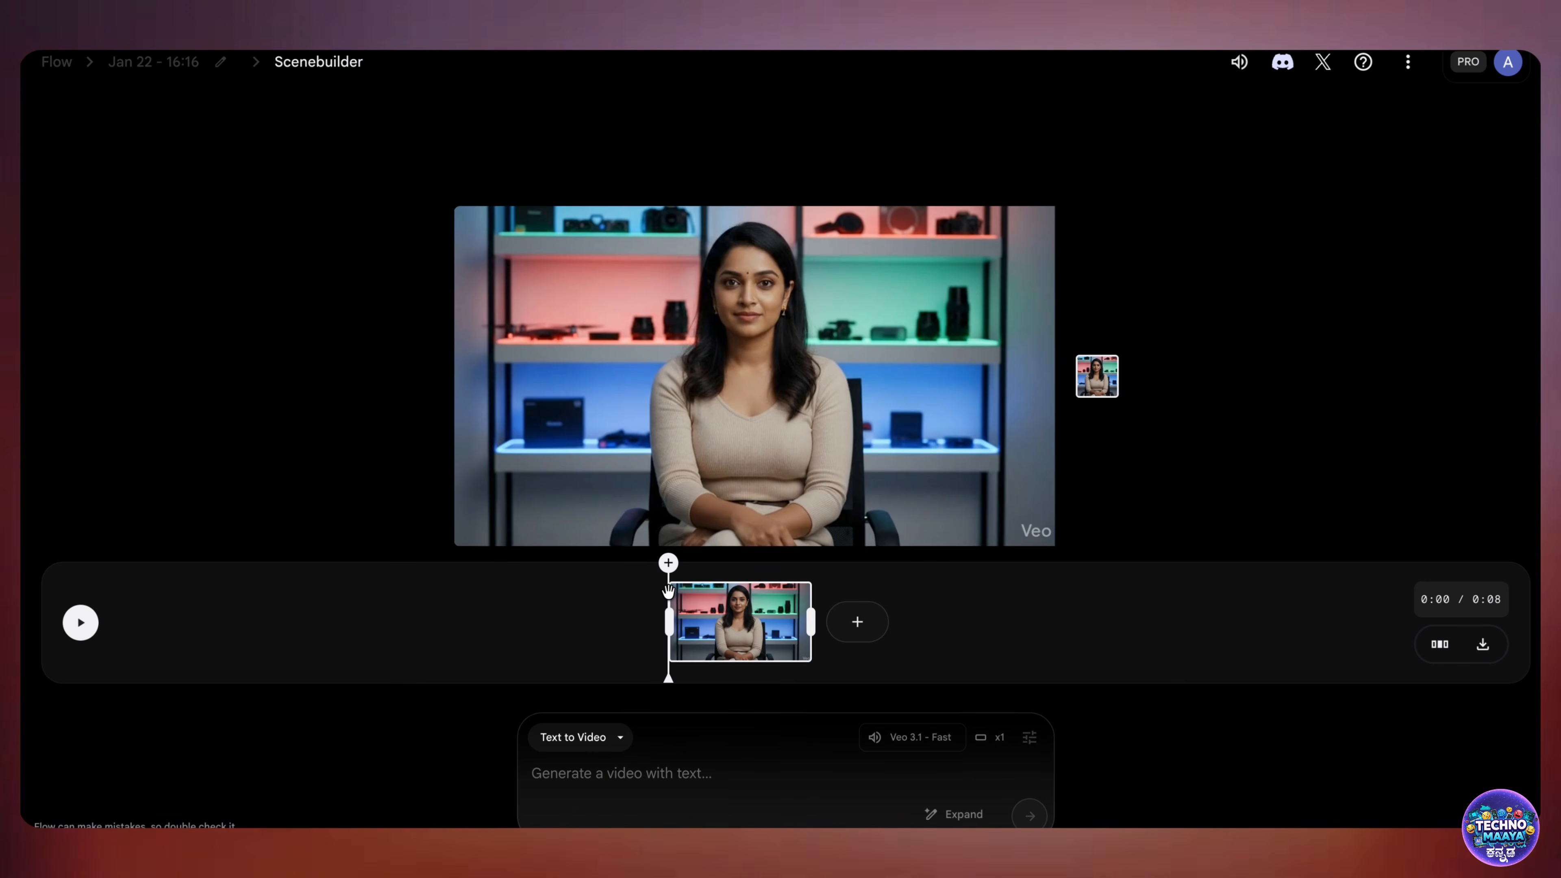
drag(668, 592, 792, 594)
mouse_move(788, 563)
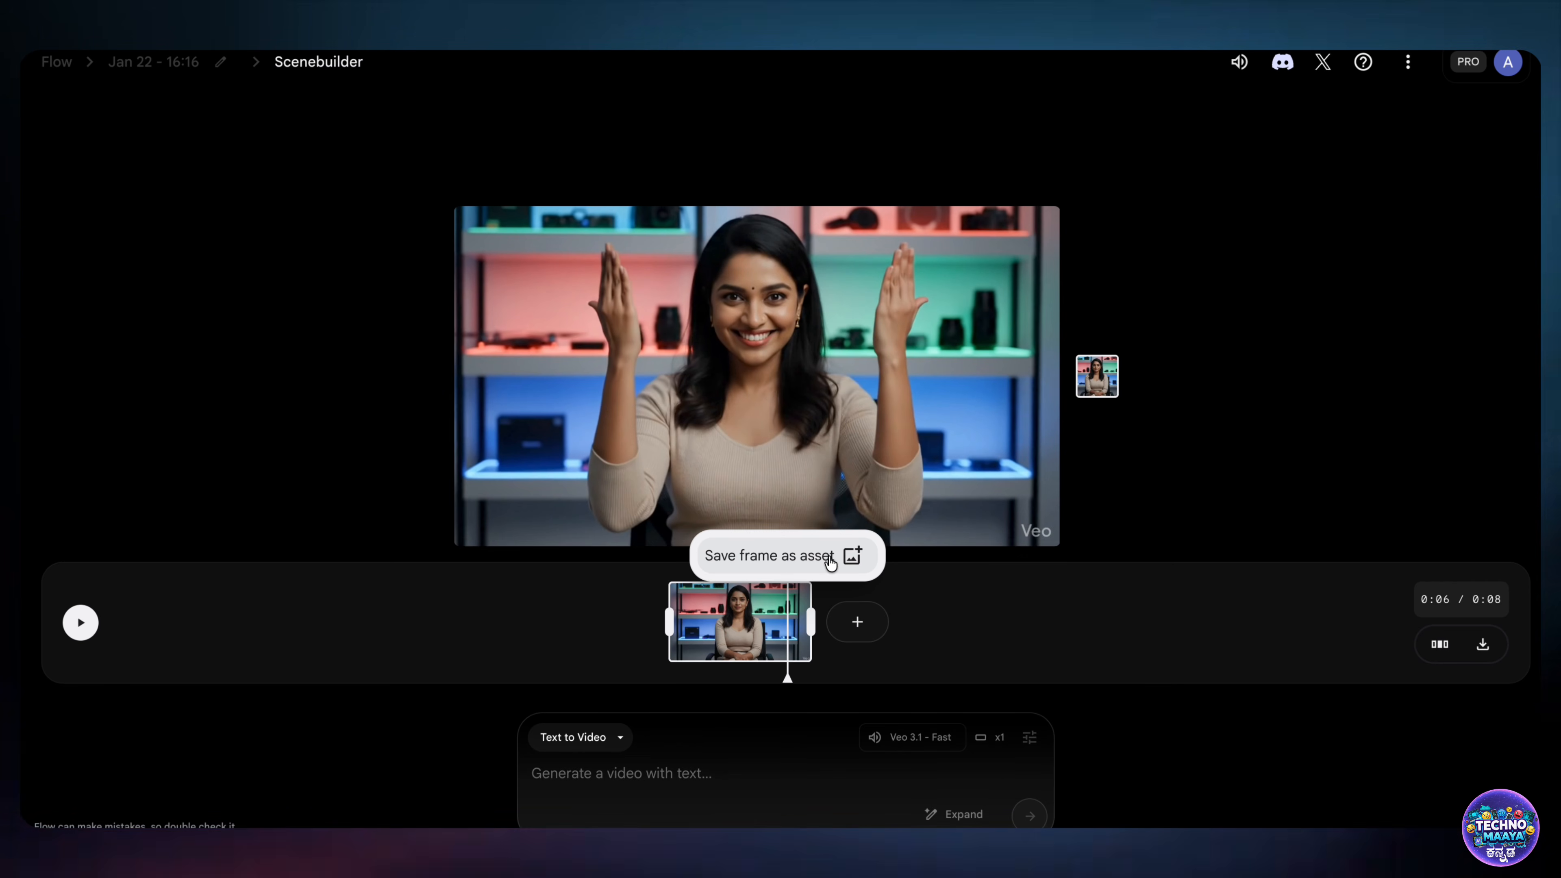
click(831, 557)
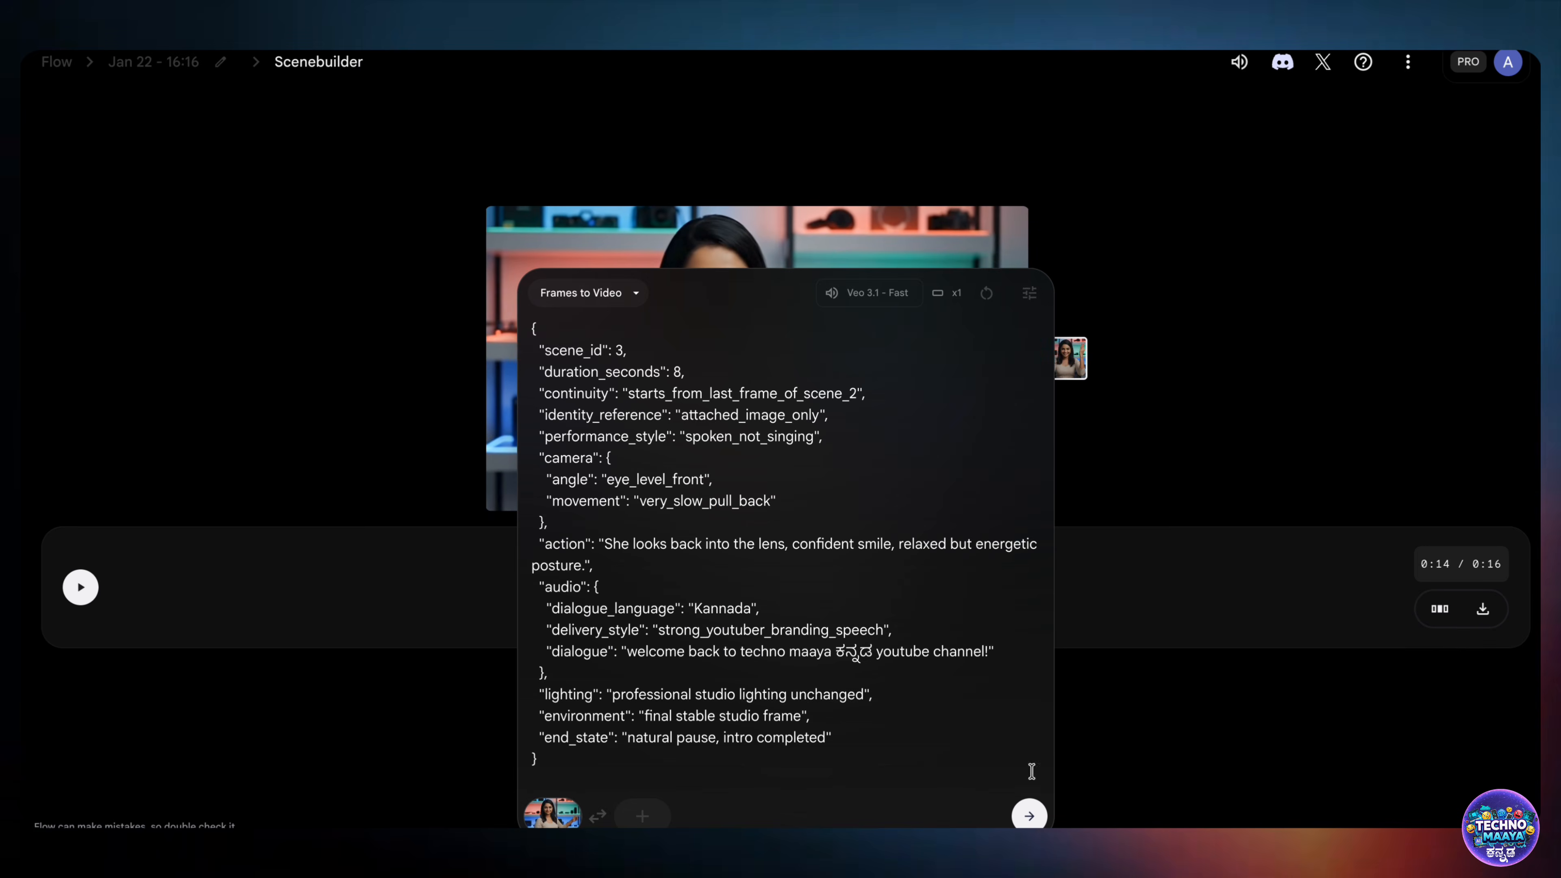
Generate scene 3 from its JSON prompt and starting frame, and move the timeline to about 0:21 in that clip
click(1029, 816)
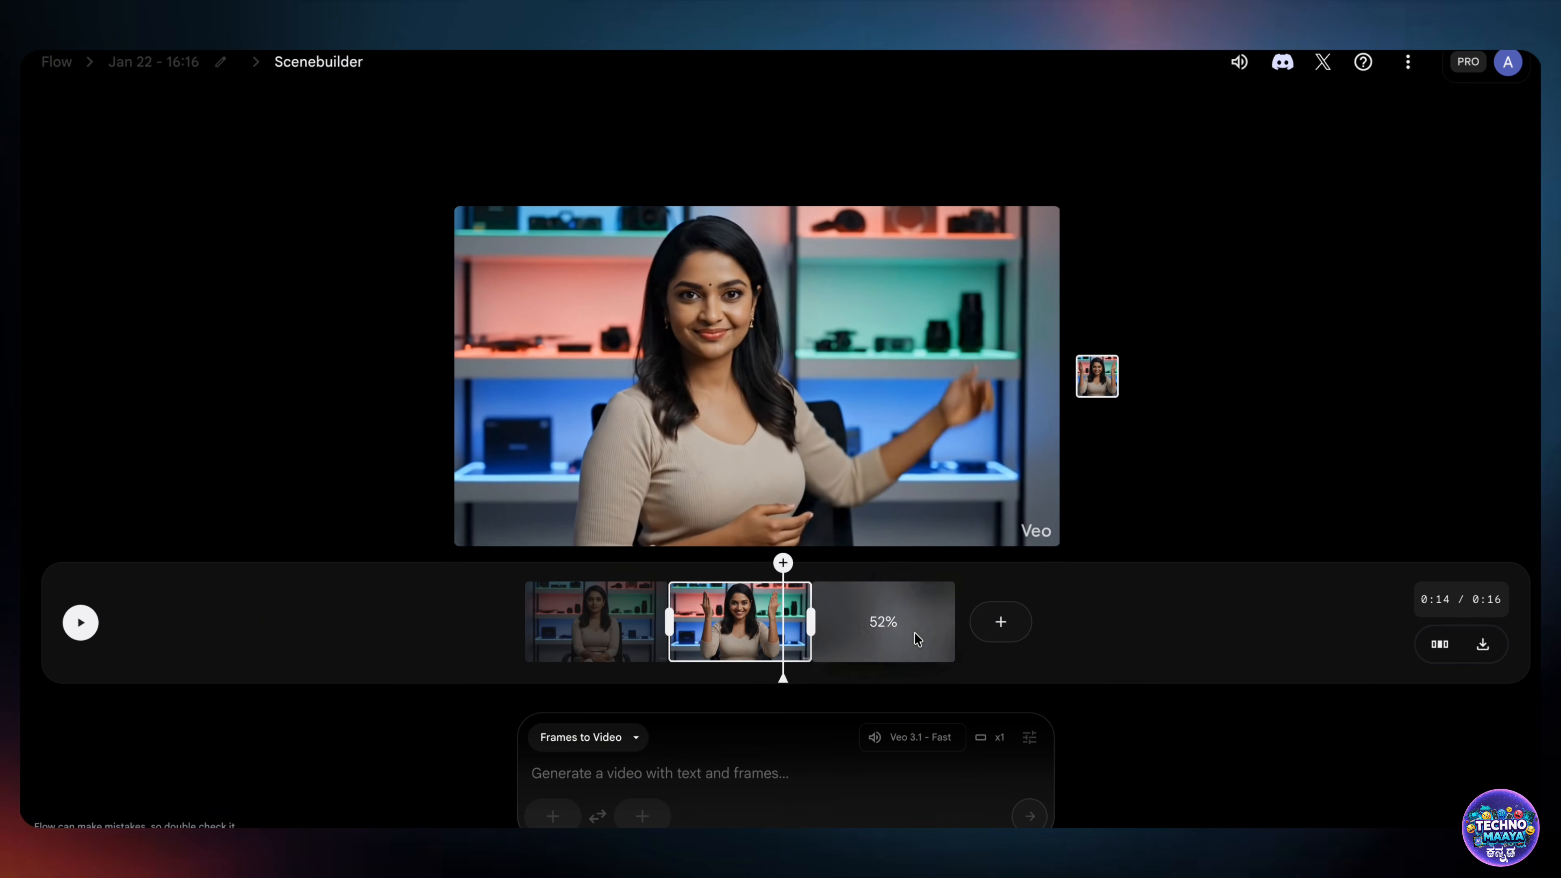
click(916, 641)
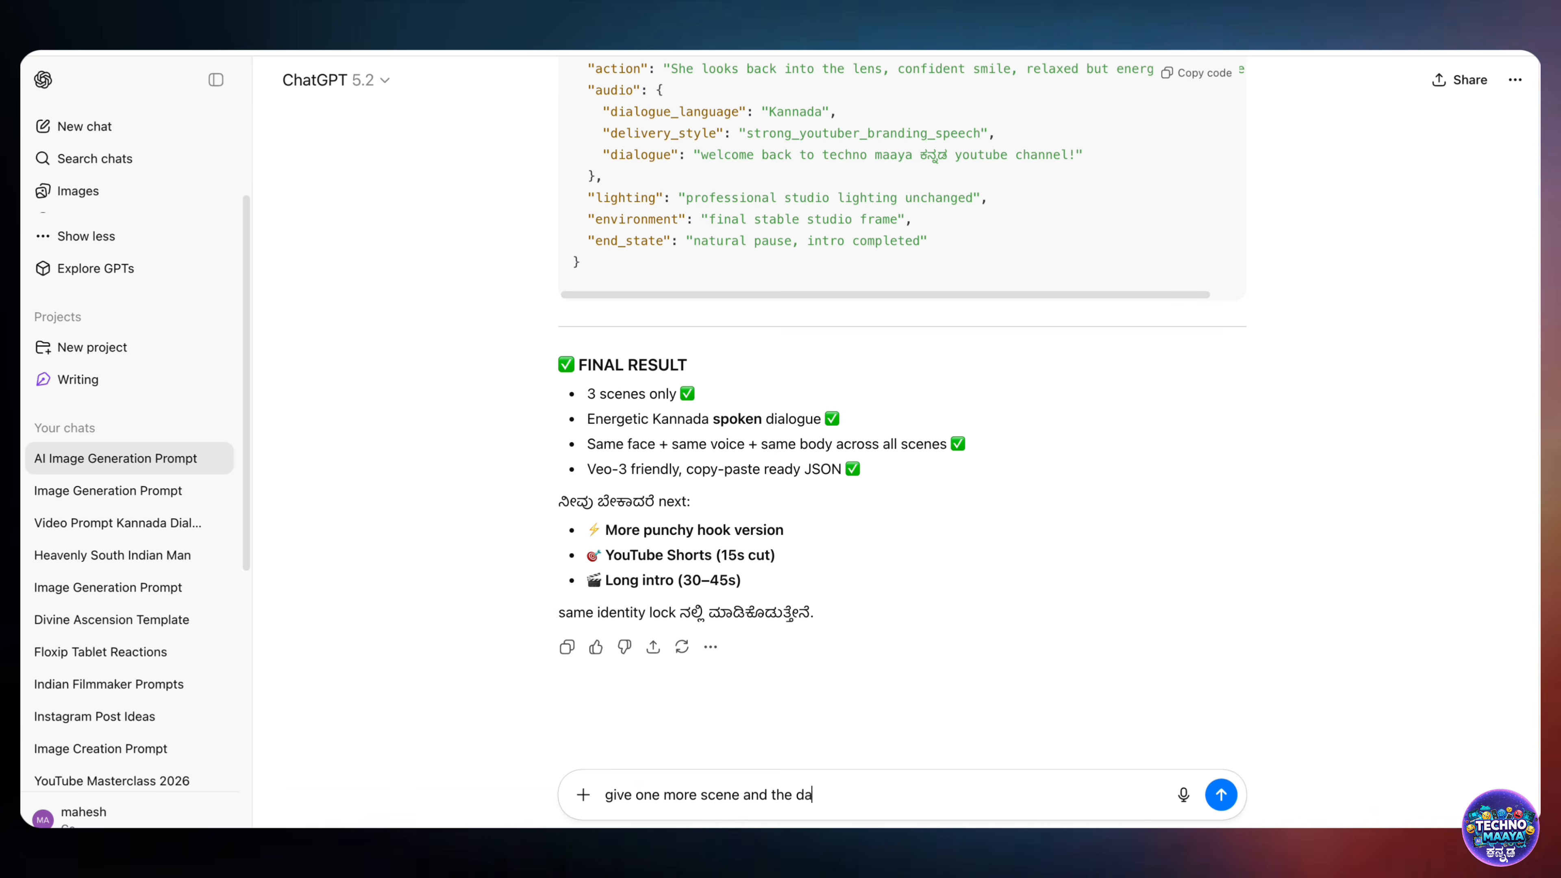
In ChatGPT, request one more scene with the dialogue "naanu yaava ramya rakshitha rachitha gu kammi illa guru,"
text(ilogue is "naanu yaava ramya rakshitha rachitha gu kammi illa guru,)
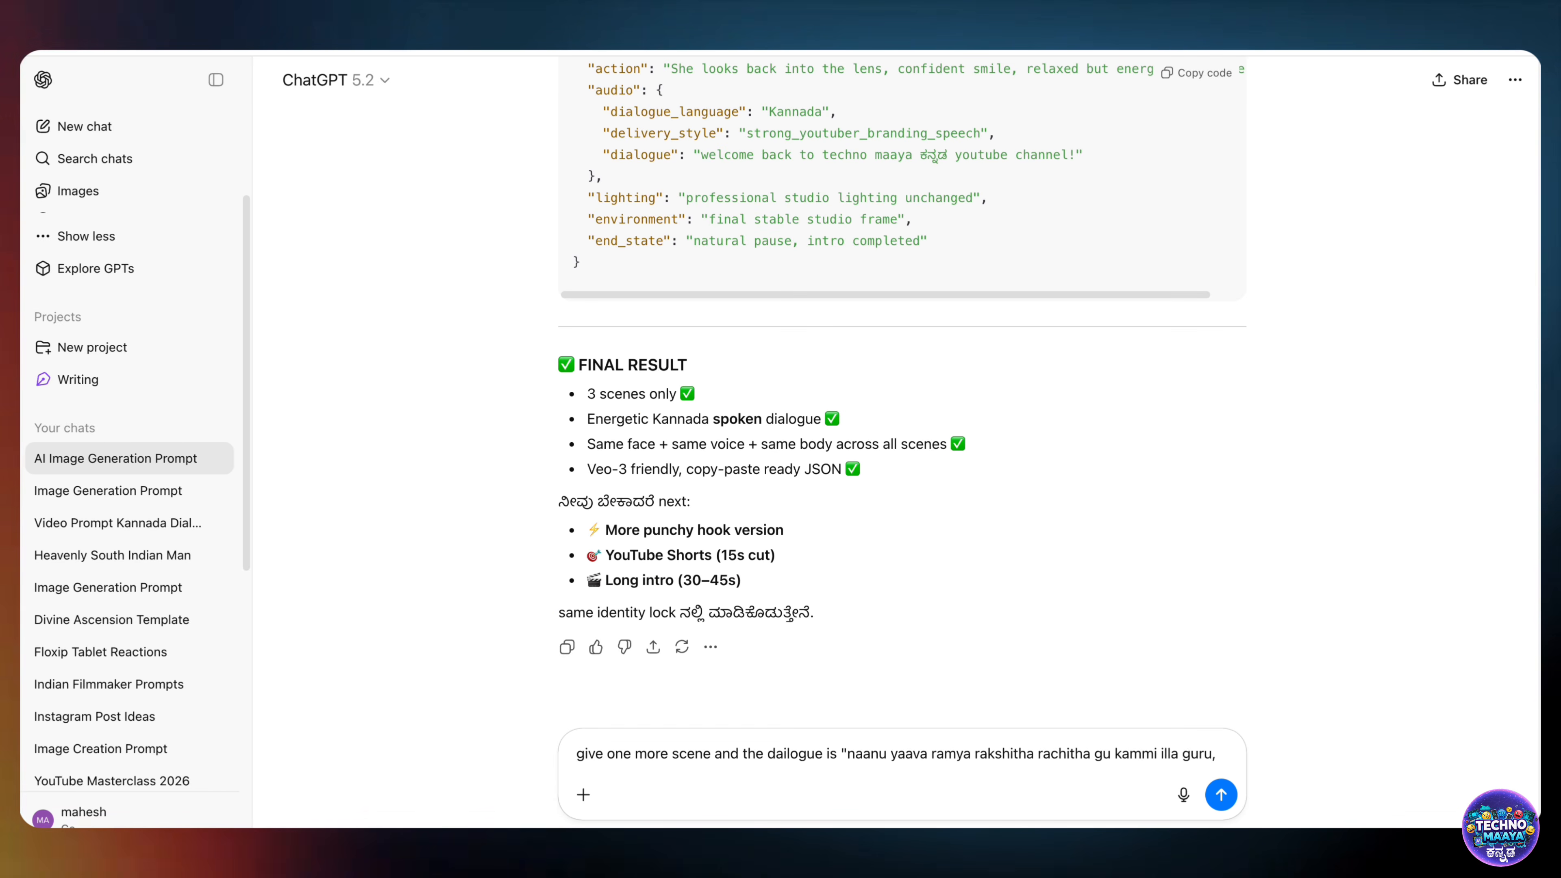
key(Return)
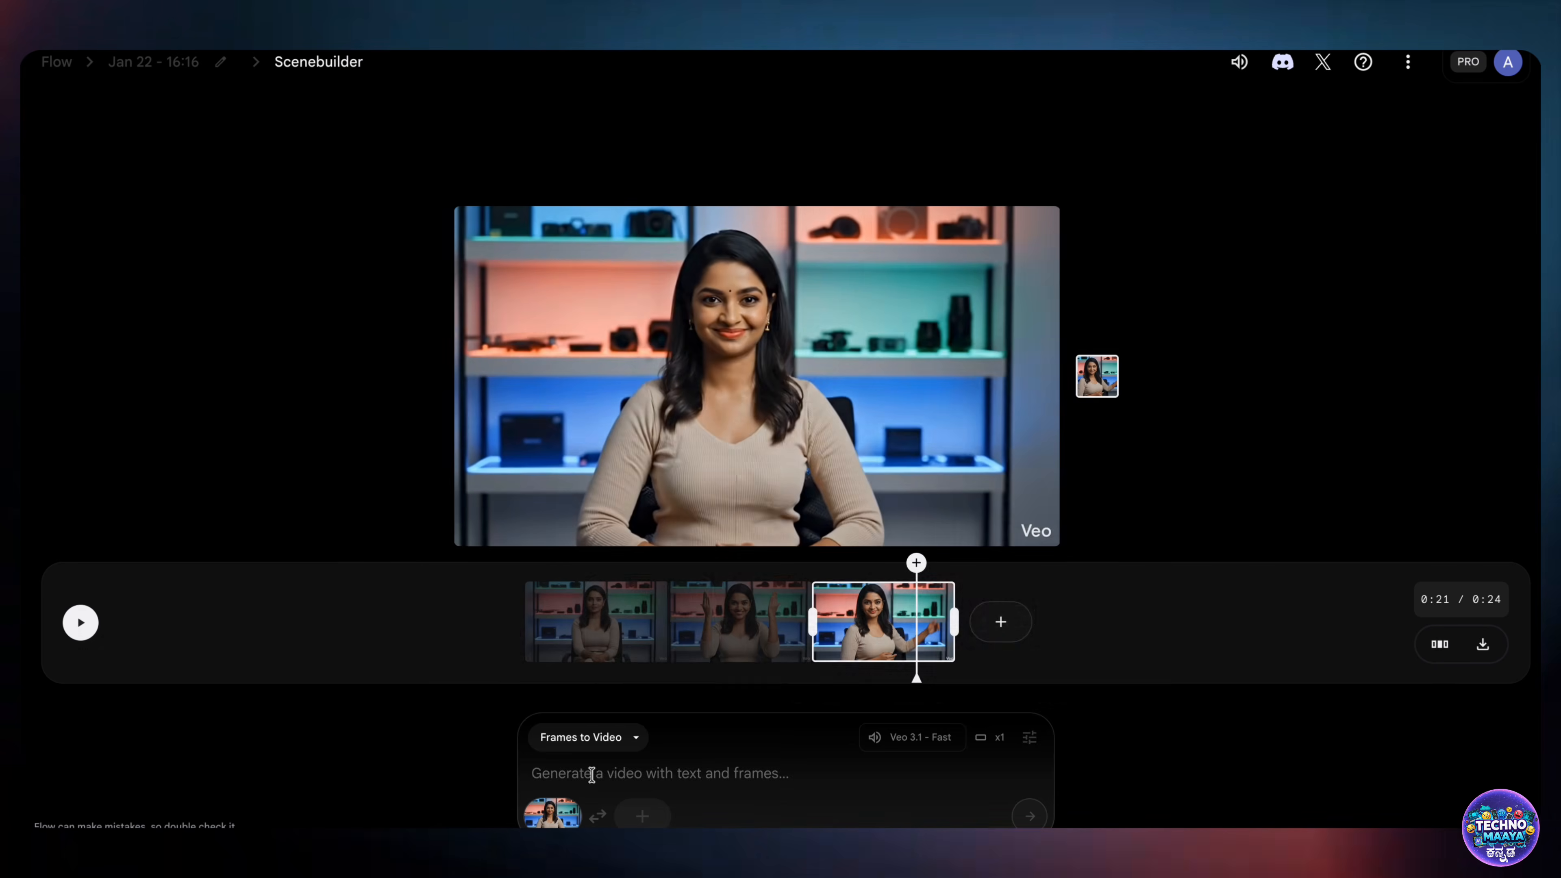
In Flow, generate the additional scene from its pasted JSON prompt, and start downloading the scene 1 clip from the project
click(591, 775)
key(ctrl+v)
scroll(714, 499, down, 10)
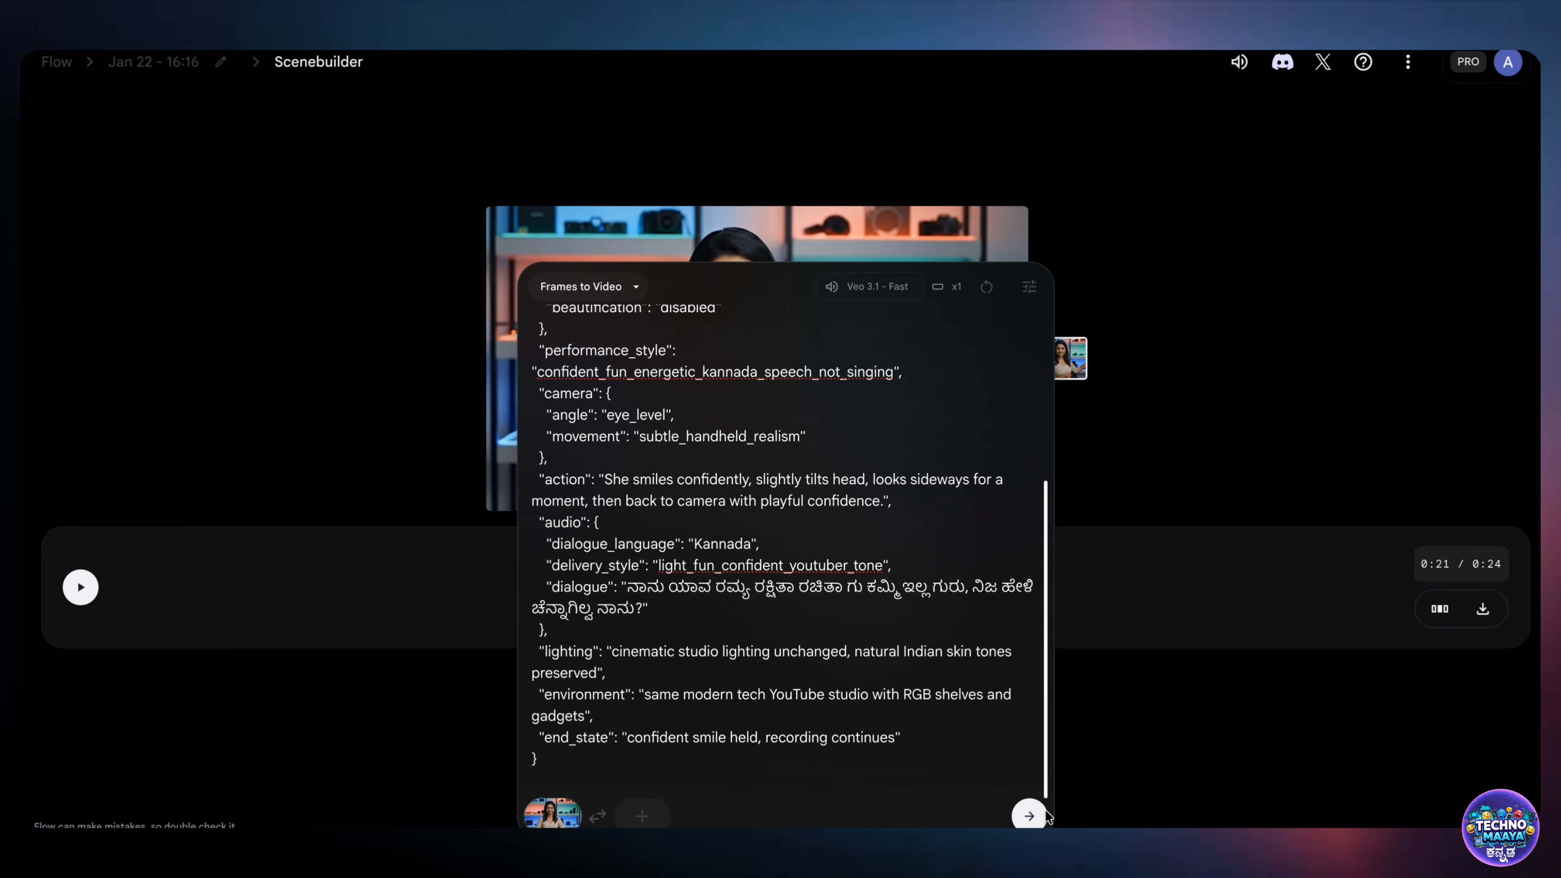
key(Return)
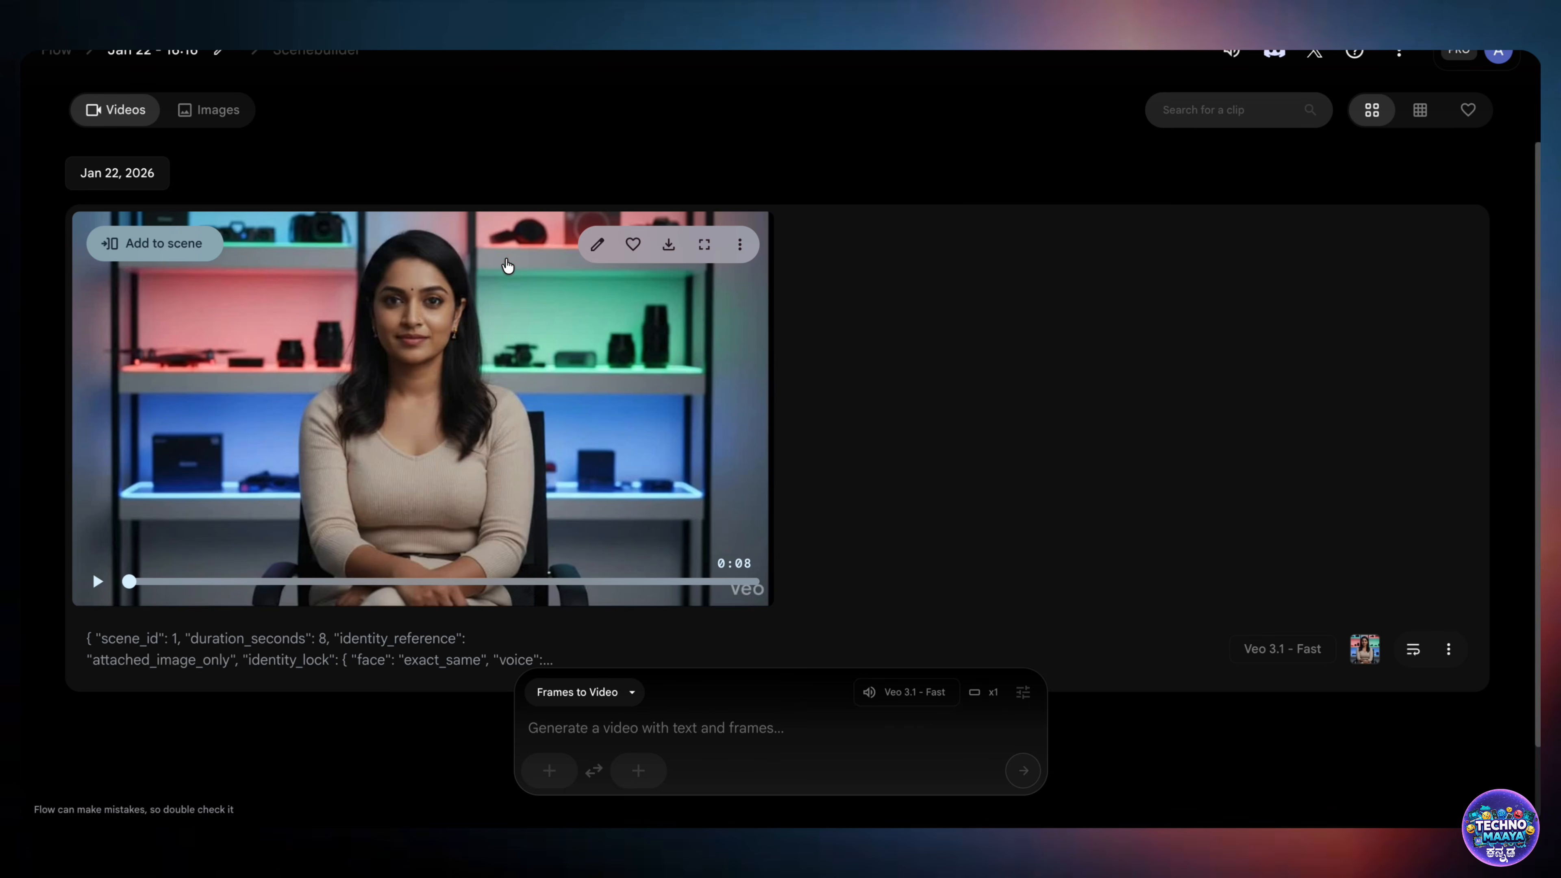
click(667, 246)
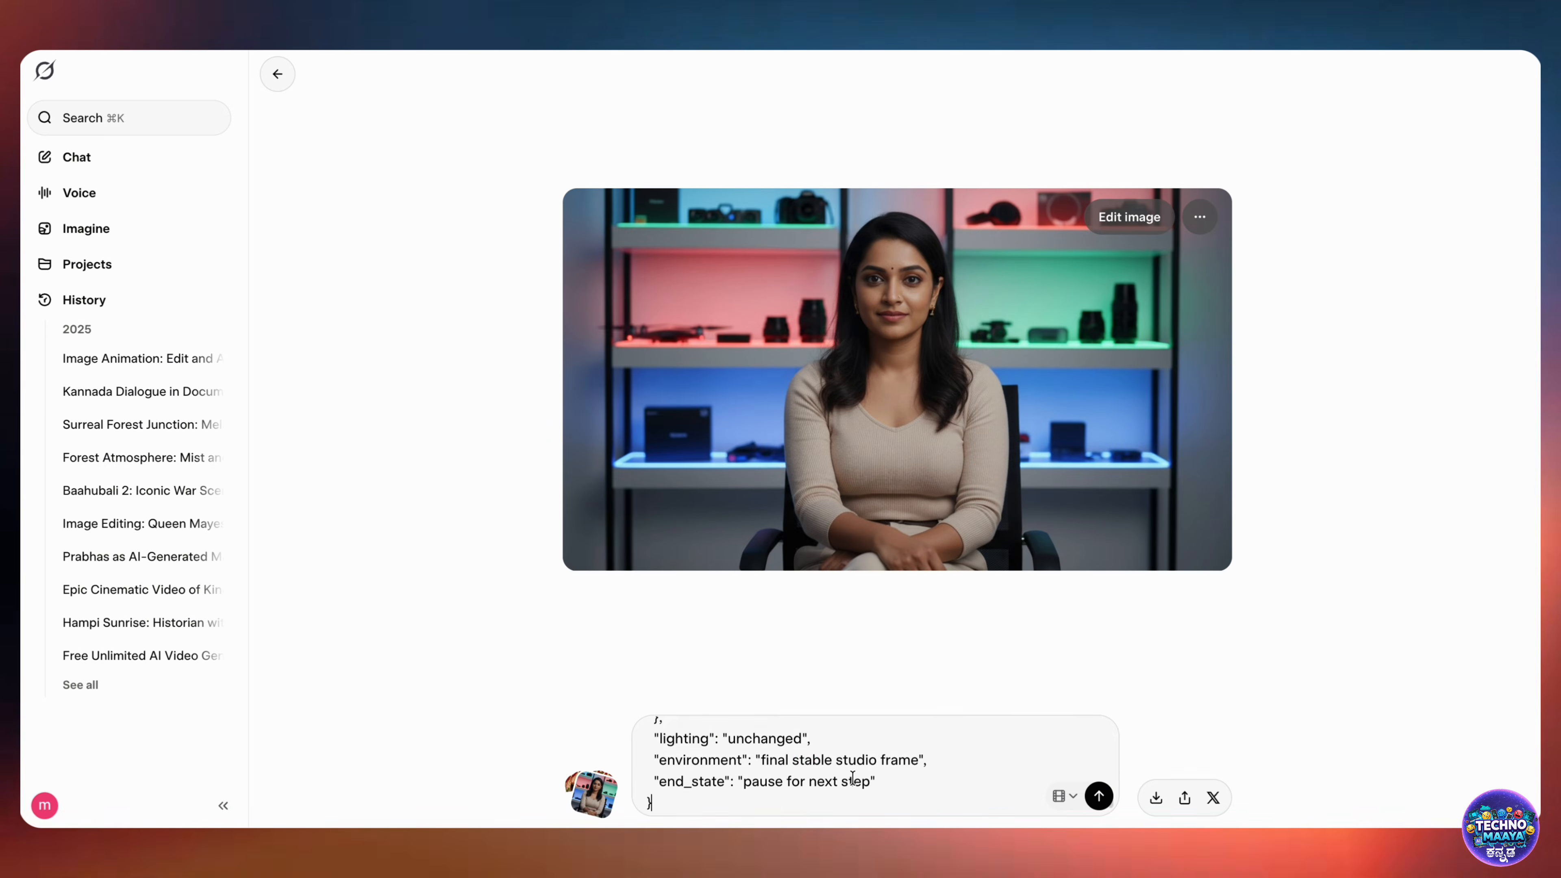
Switch to Grok, generate a video of the woman in the studio from the 6-second scene 1 JSON prompt, and check the video's extra options
click(1065, 796)
click(1098, 797)
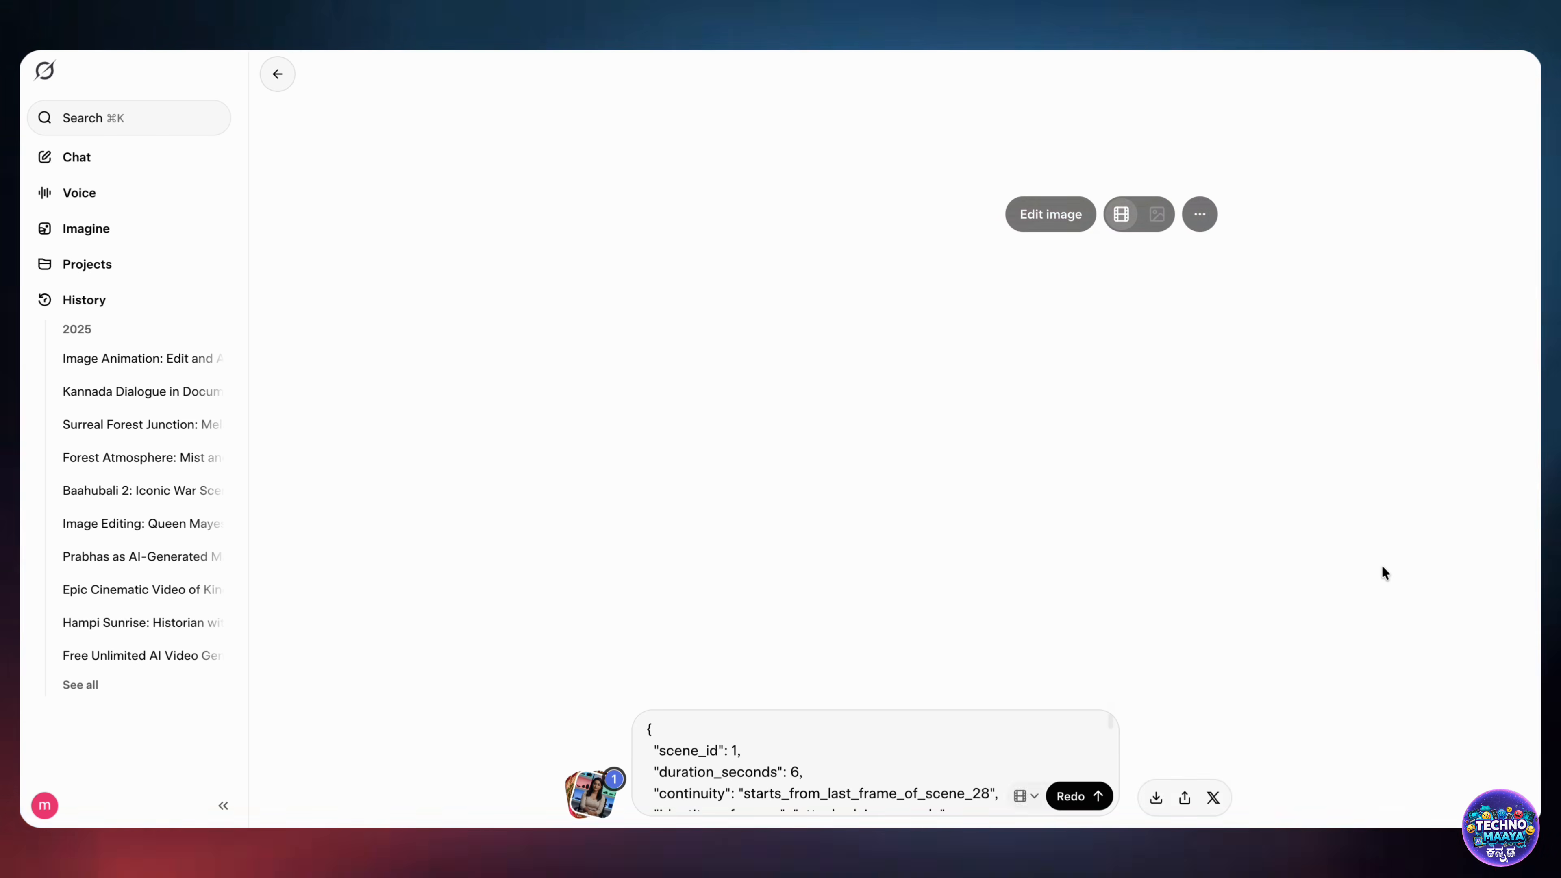
click(1200, 219)
click(1154, 393)
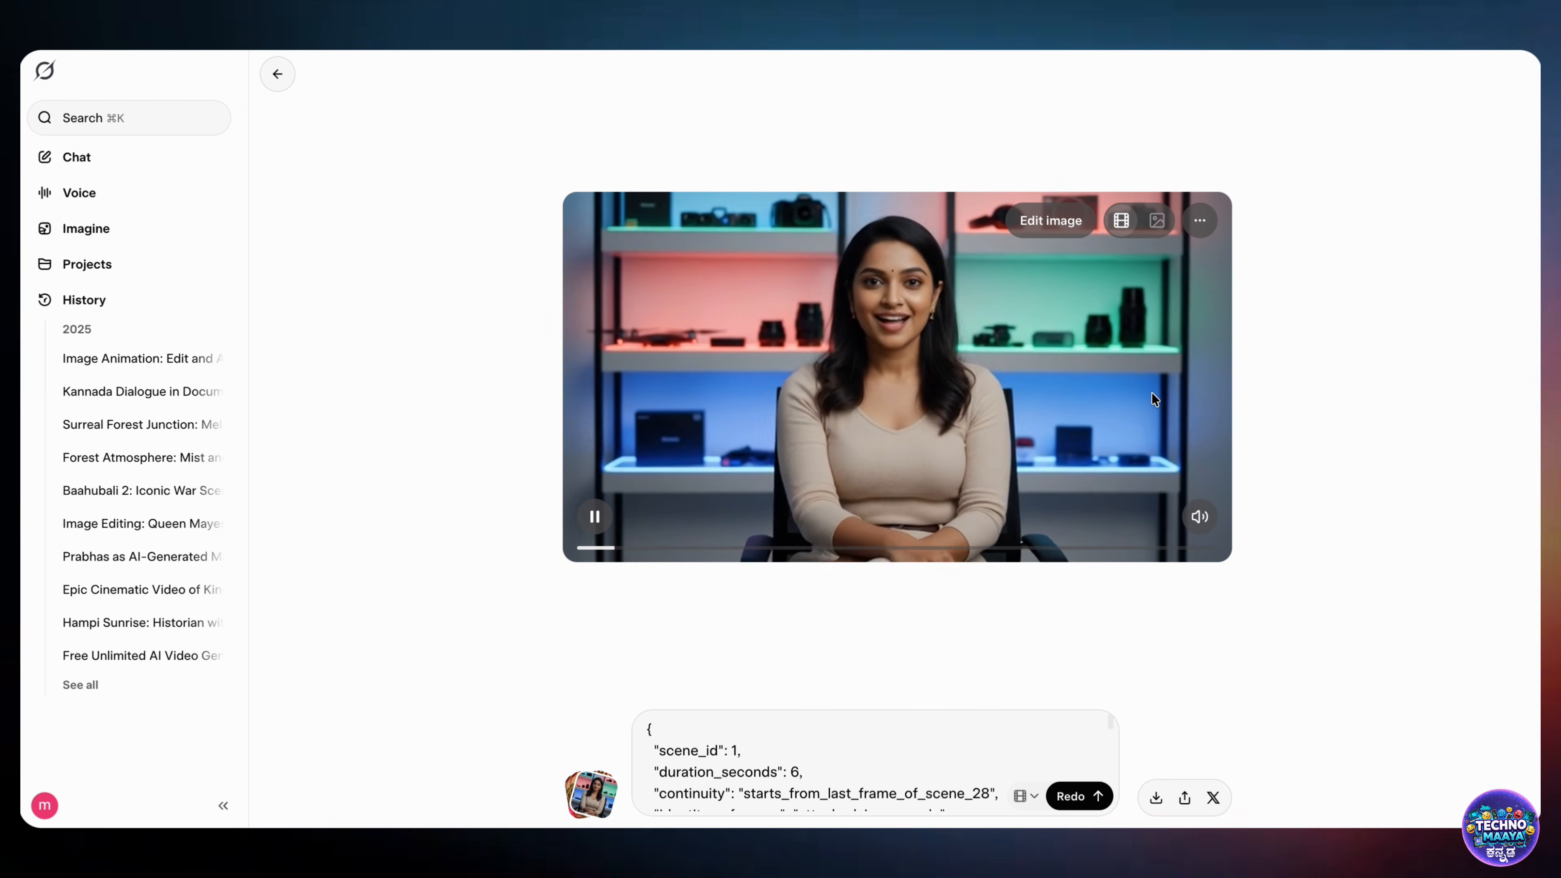